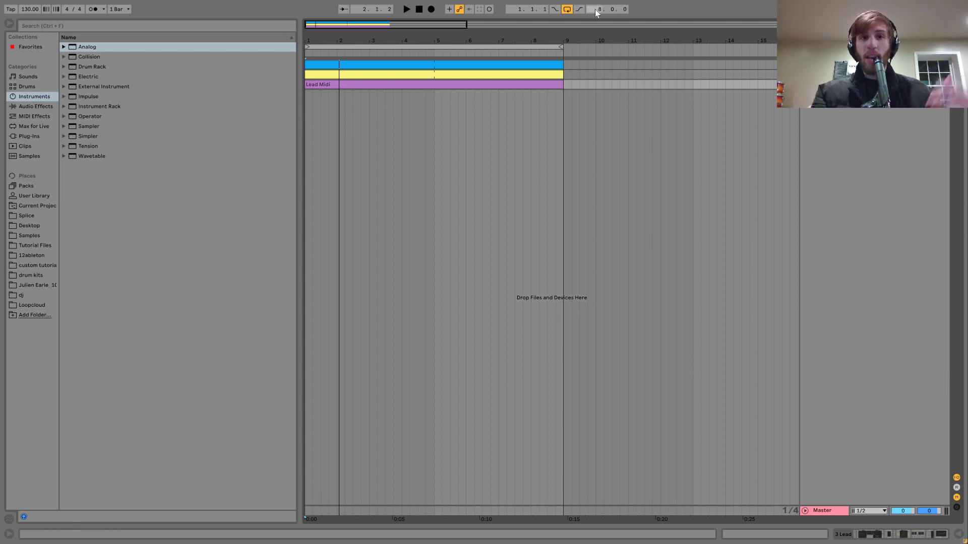
Play the eight-bar loop from the start to hear the kick, hi-hats and lead together
{"action": "left_click", "coordinate": [451, 86]}
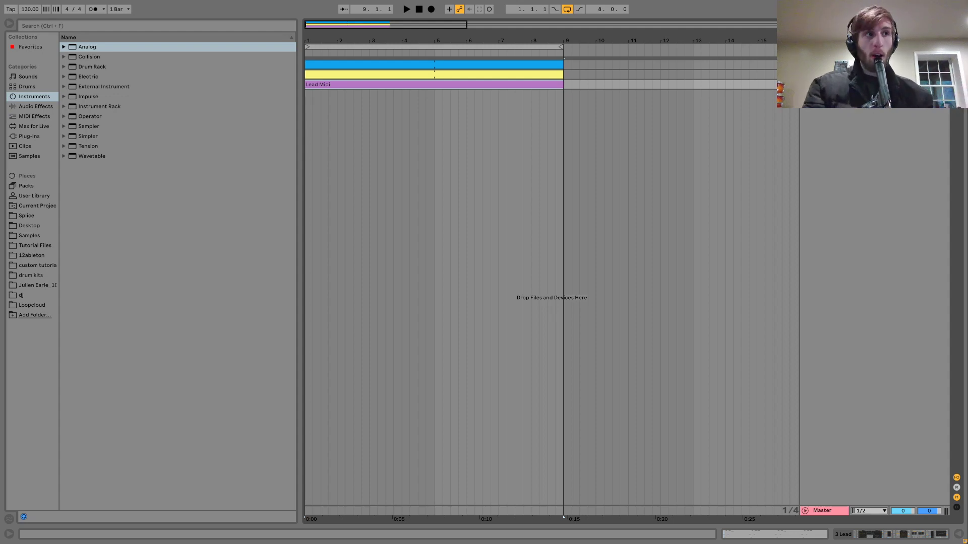
{"action": "key", "text": "space"}
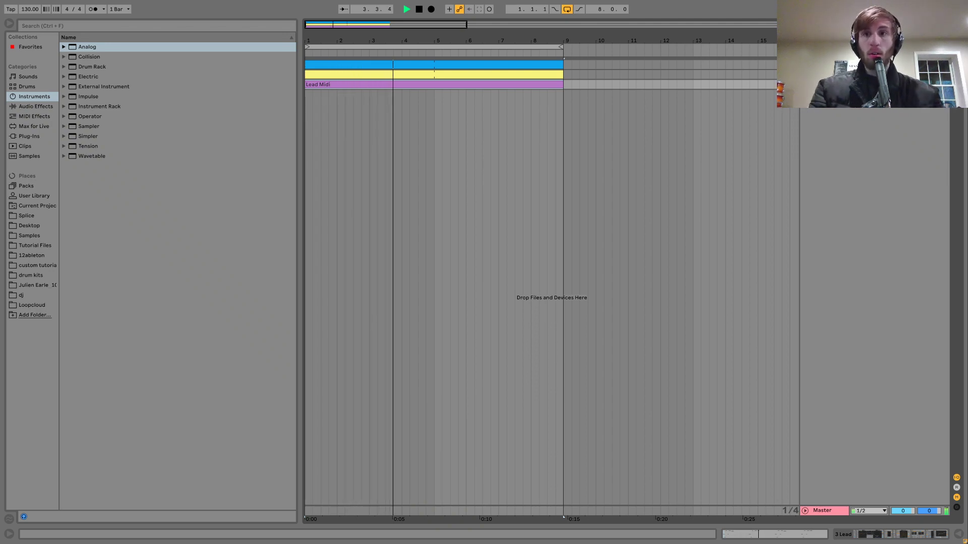
{"action": "key", "text": "space"}
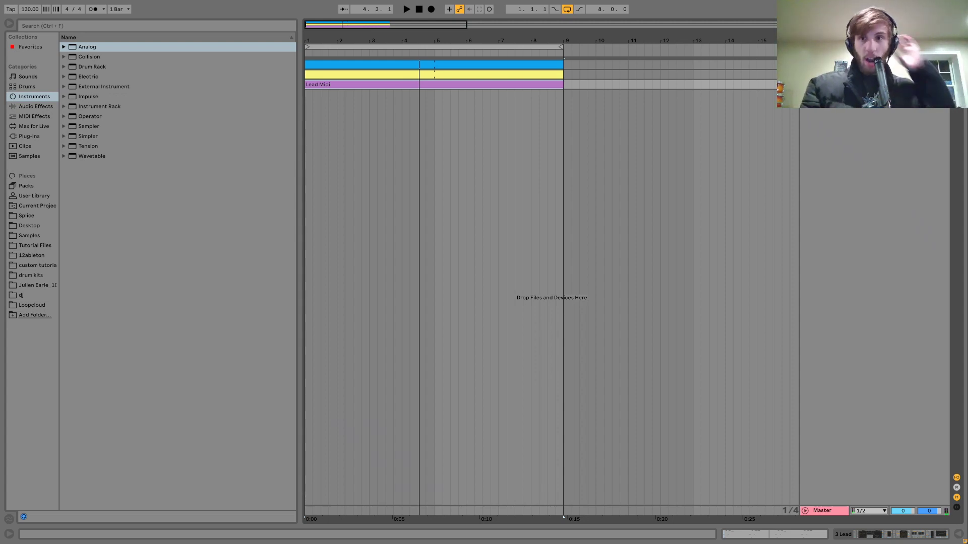
Unfold the kick track, show its device chain and play the kick on its own
{"action": "key", "text": "alt+plus"}
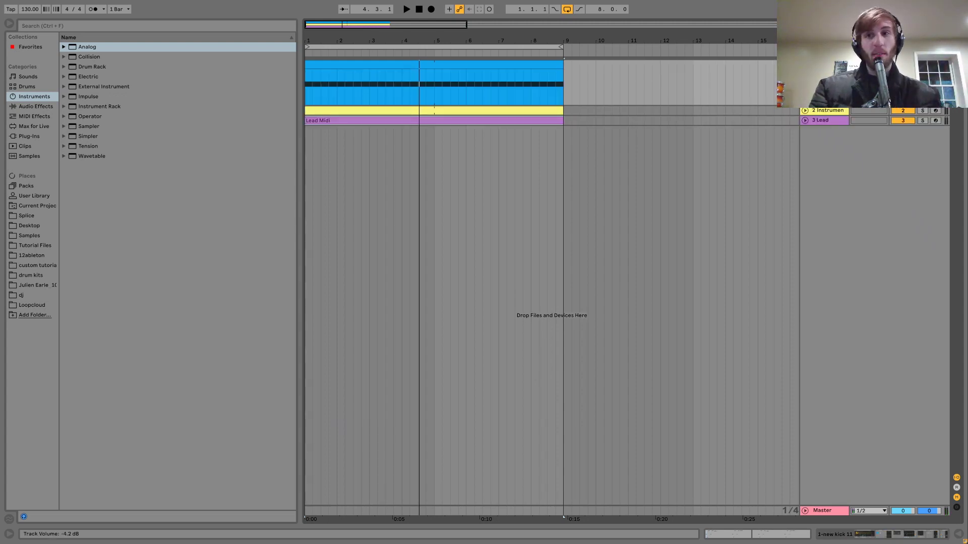
{"action": "key", "text": "space"}
{"action": "key", "text": "ctrl+alt+l"}
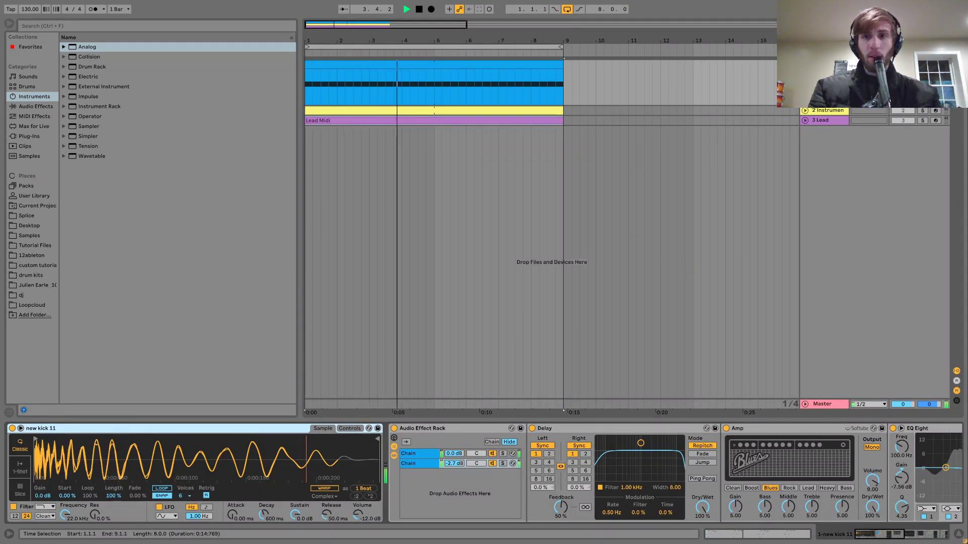
Solo the hi-hat Instrument Rack track, unfold it and play it back
{"action": "left_click", "coordinate": [923, 111]}
{"action": "left_click", "coordinate": [808, 111]}
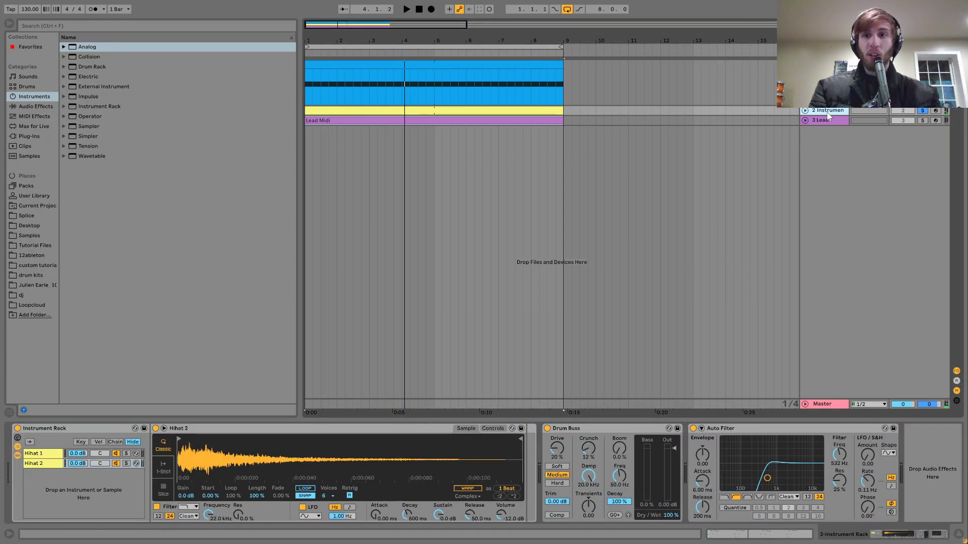
{"action": "key", "text": "space"}
{"action": "left_click", "coordinate": [805, 110]}
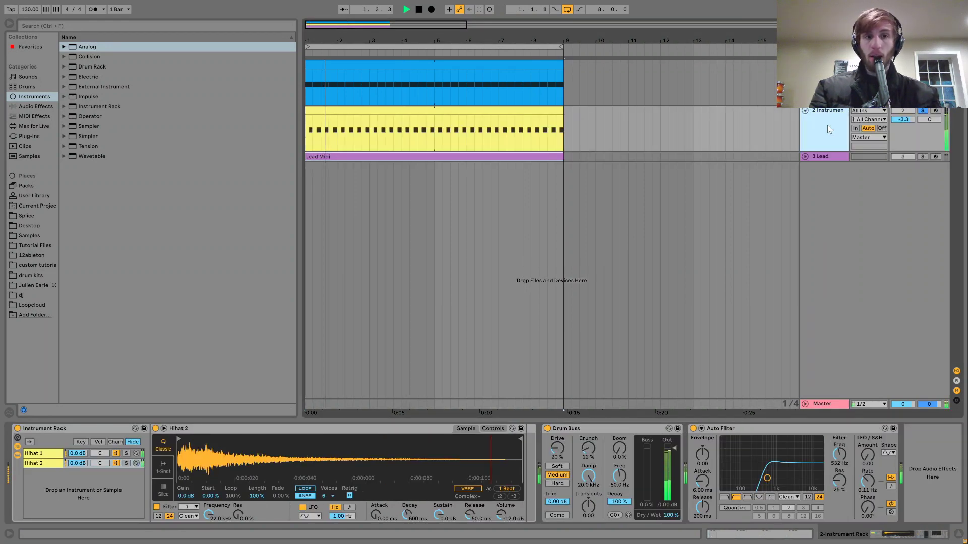
Solo and unfold the Lead track, play its melody, and take the solo off again
{"action": "left_click", "coordinate": [827, 156]}
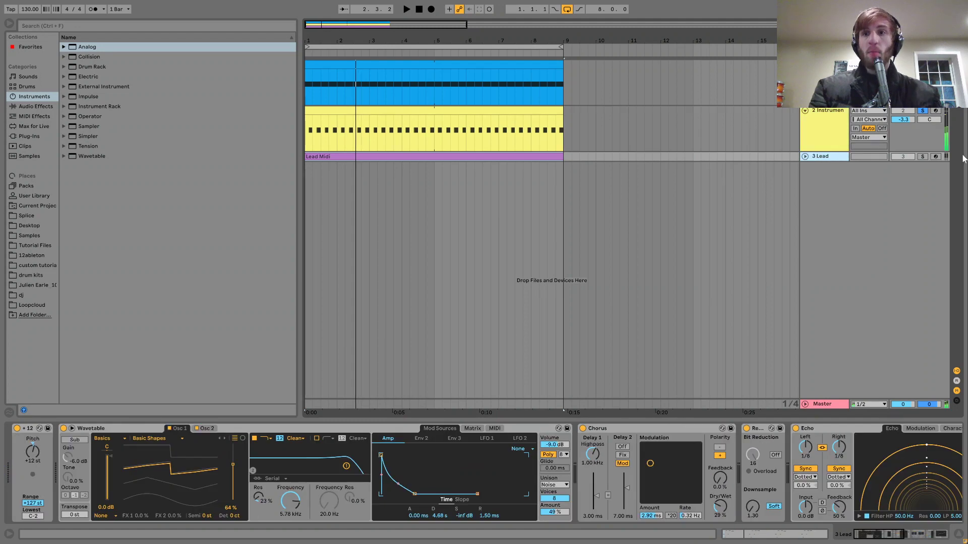
{"action": "left_click", "coordinate": [923, 156]}
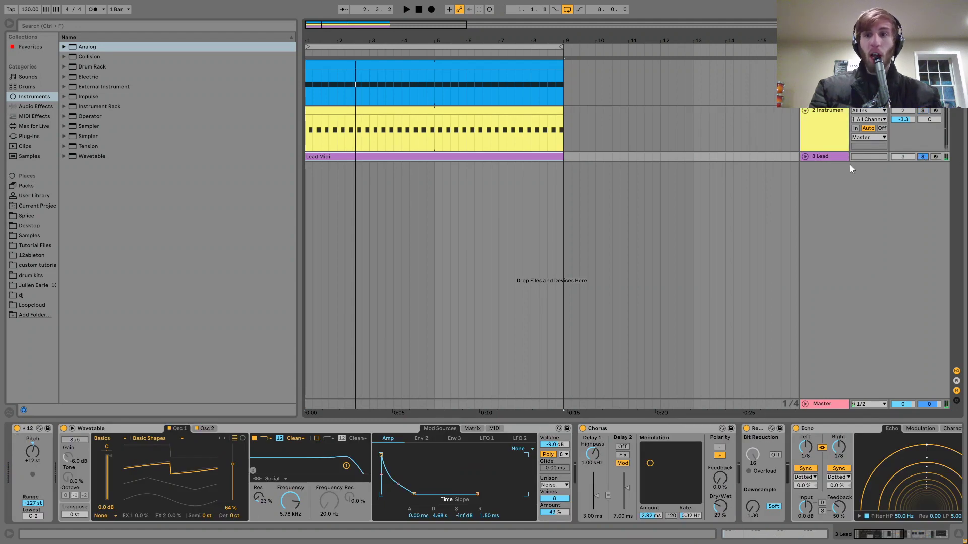
{"action": "left_click", "coordinate": [805, 156]}
{"action": "key", "text": "space"}
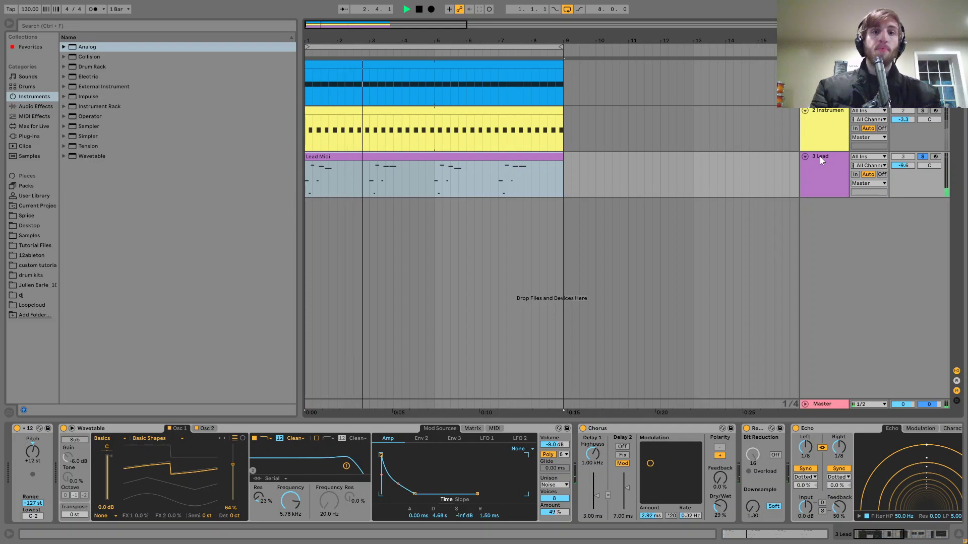
{"action": "left_click", "coordinate": [921, 156]}
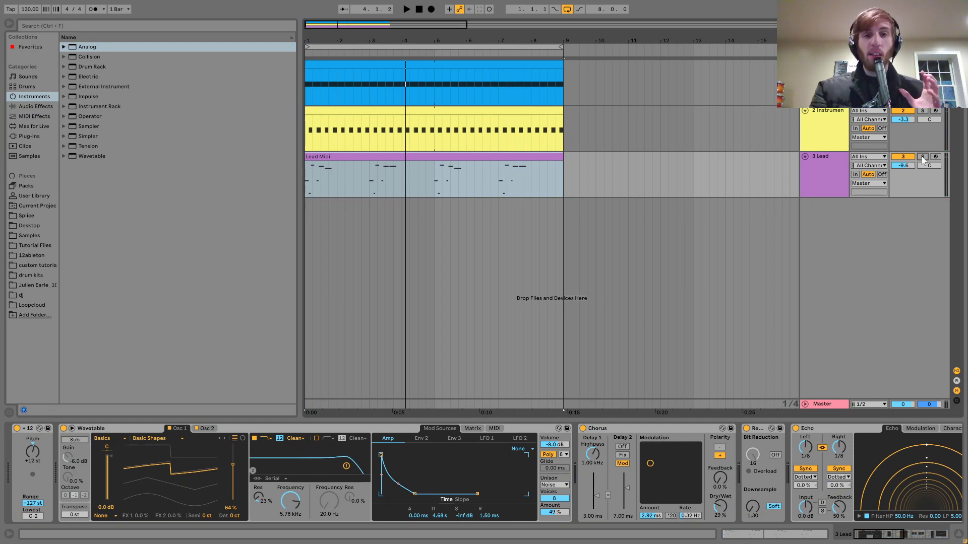
Play the full loop repeatedly with all three tracks audible and the Lead track selected
{"action": "key", "text": "space"}
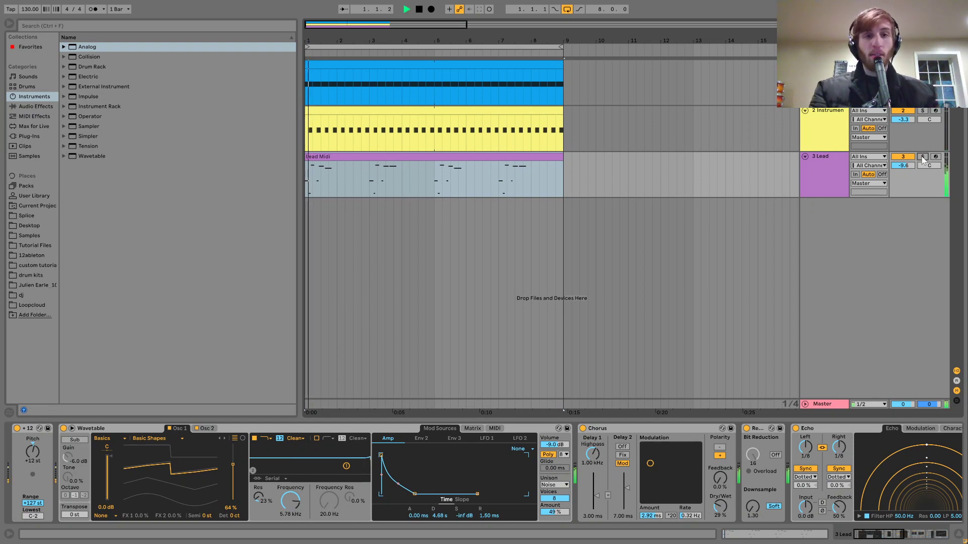
{"action": "left_click", "coordinate": [818, 172]}
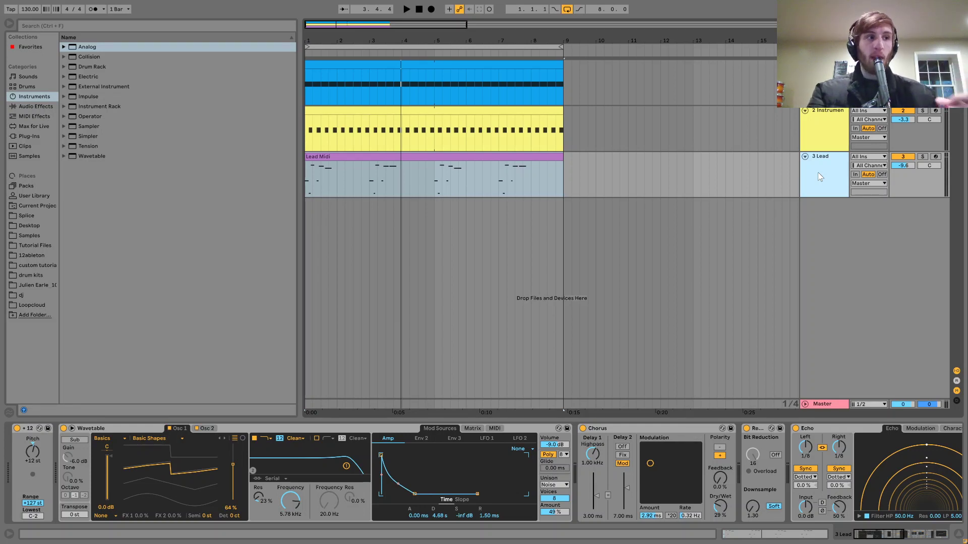
{"action": "key", "text": "space"}
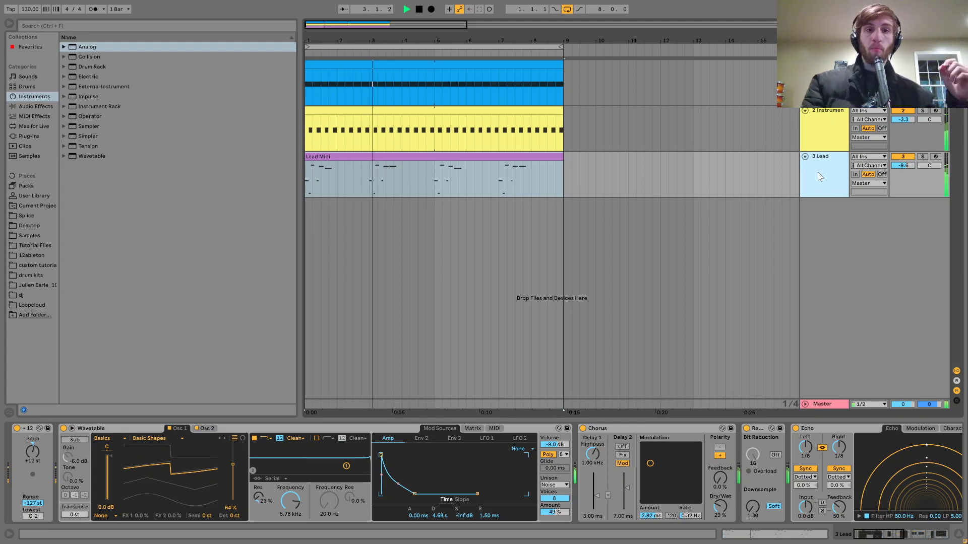
{"action": "key", "text": "space"}
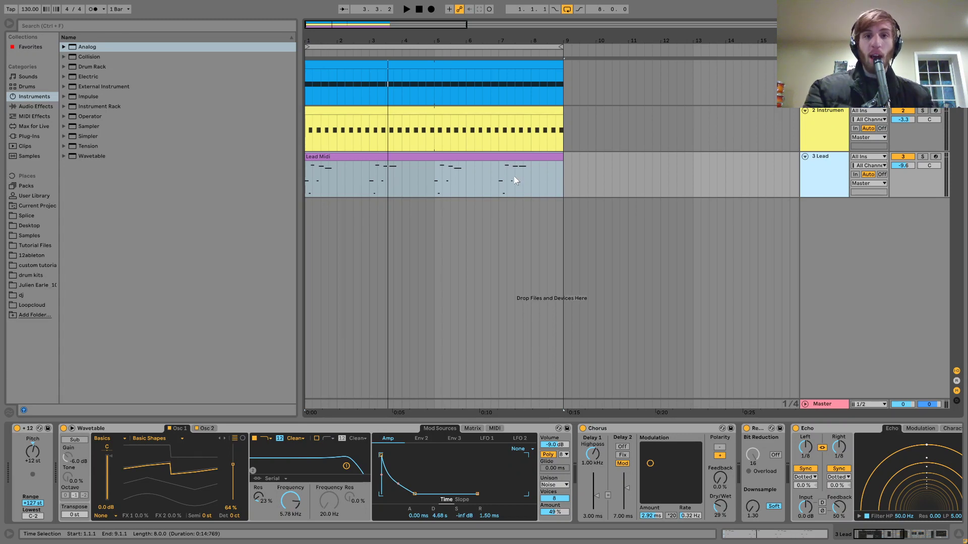
{"action": "key", "text": "space"}
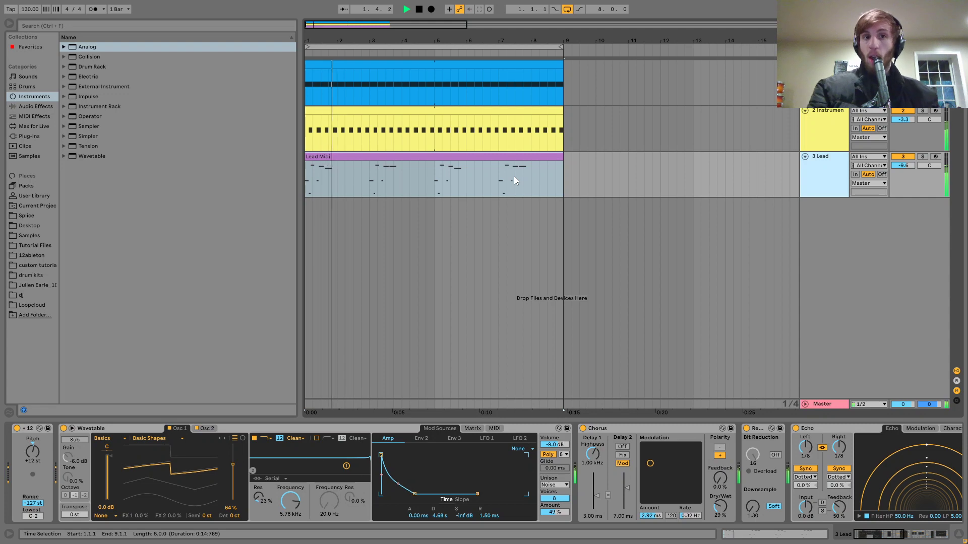
{"action": "key", "text": "space"}
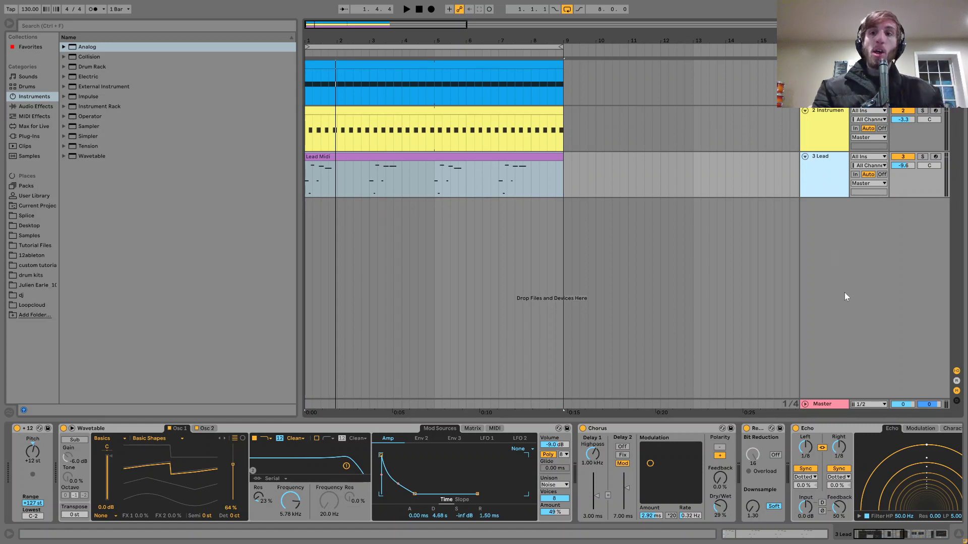
Audition the hi-hat Instrument Rack track in solo, stop playback and remove the solo
{"action": "left_click", "coordinate": [819, 121]}
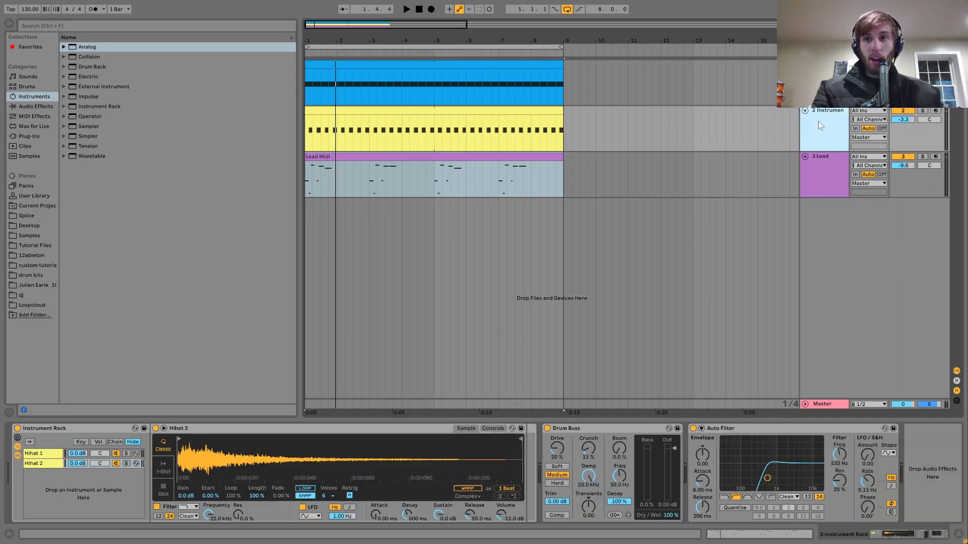
{"action": "key", "text": "space"}
{"action": "left_click", "coordinate": [922, 111]}
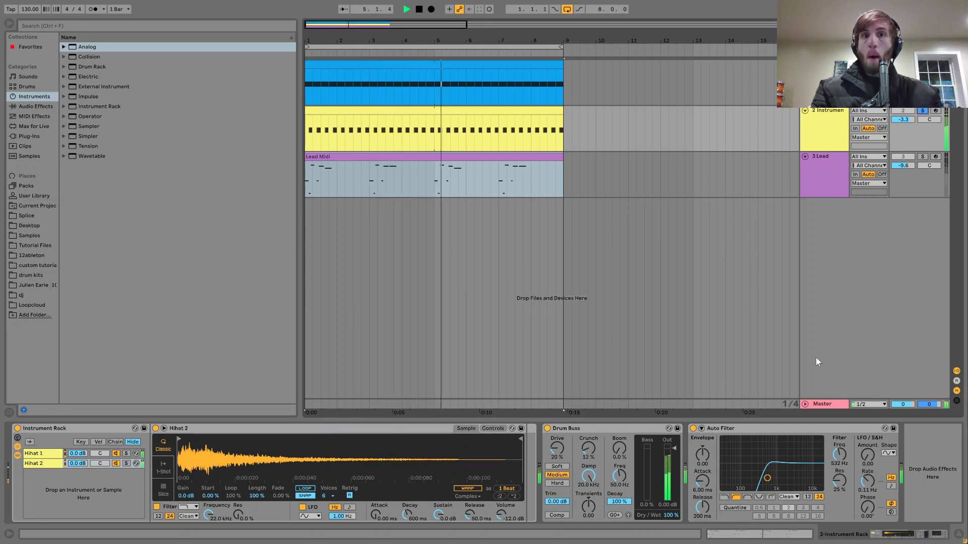
{"action": "key", "text": "space"}
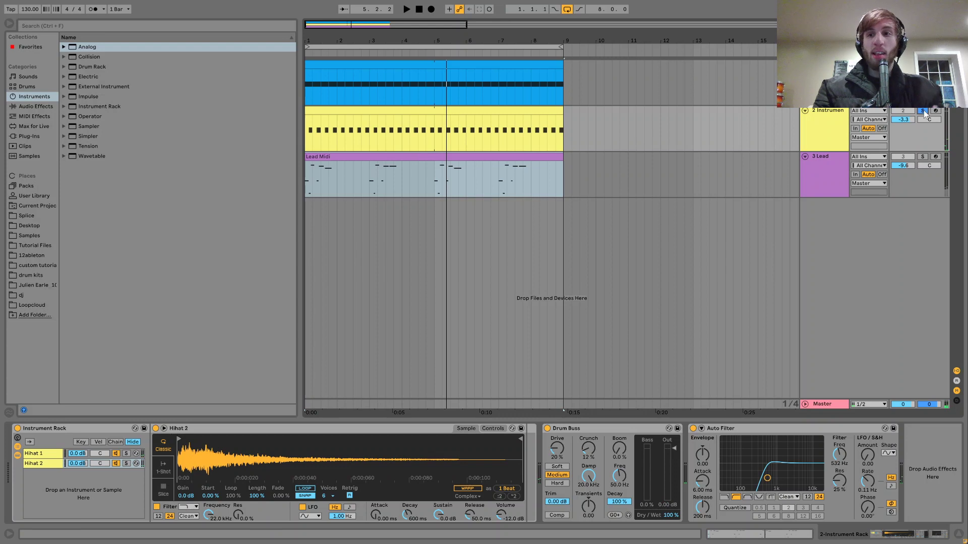
{"action": "left_click", "coordinate": [923, 110]}
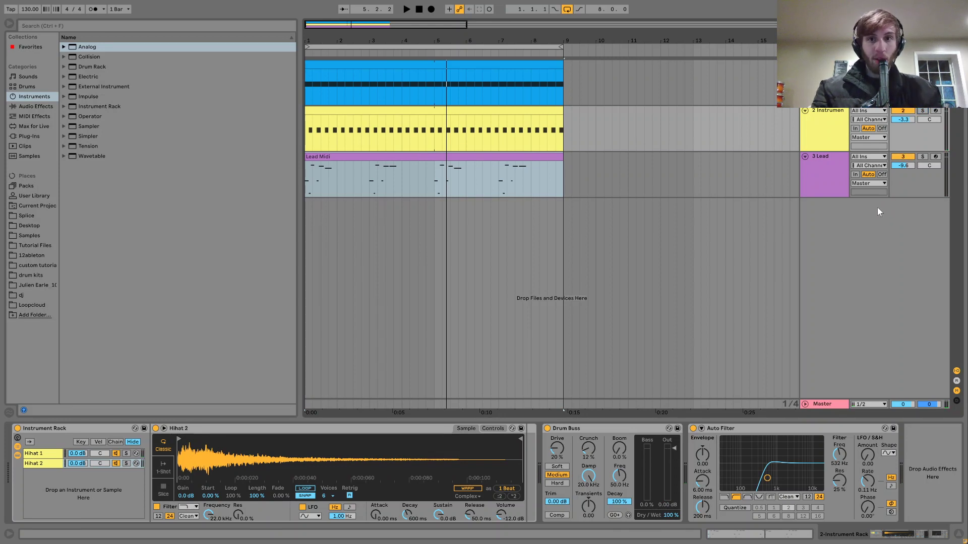
Load the kick send delay.adg rack from the Tutorial Files folder onto return track A
{"action": "left_click", "coordinate": [810, 141]}
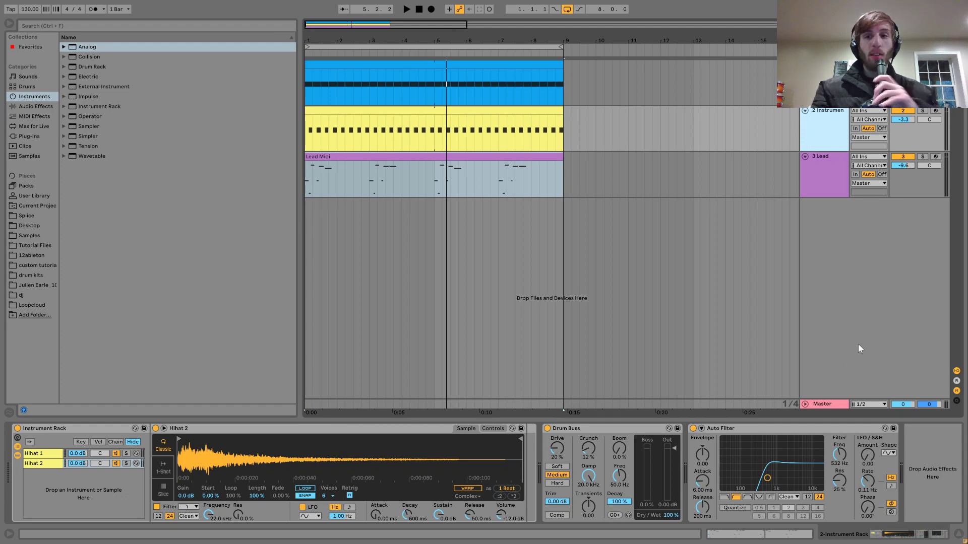
{"action": "key", "text": "Down"}
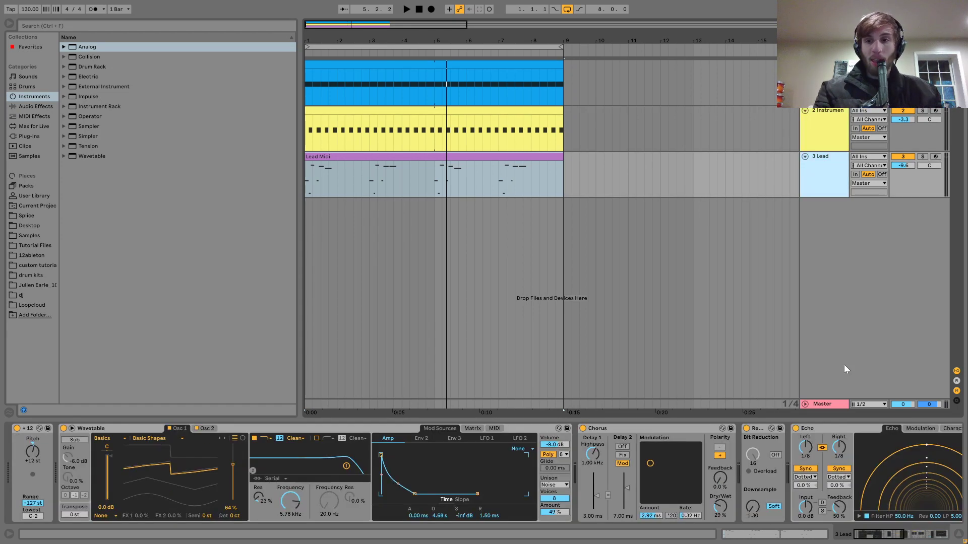
{"action": "key", "text": "Down"}
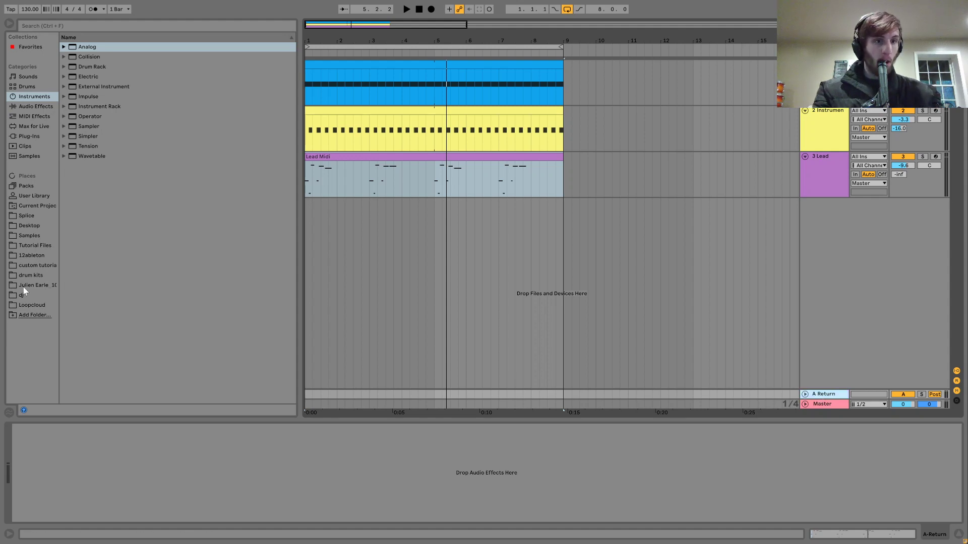
{"action": "left_click", "coordinate": [33, 245]}
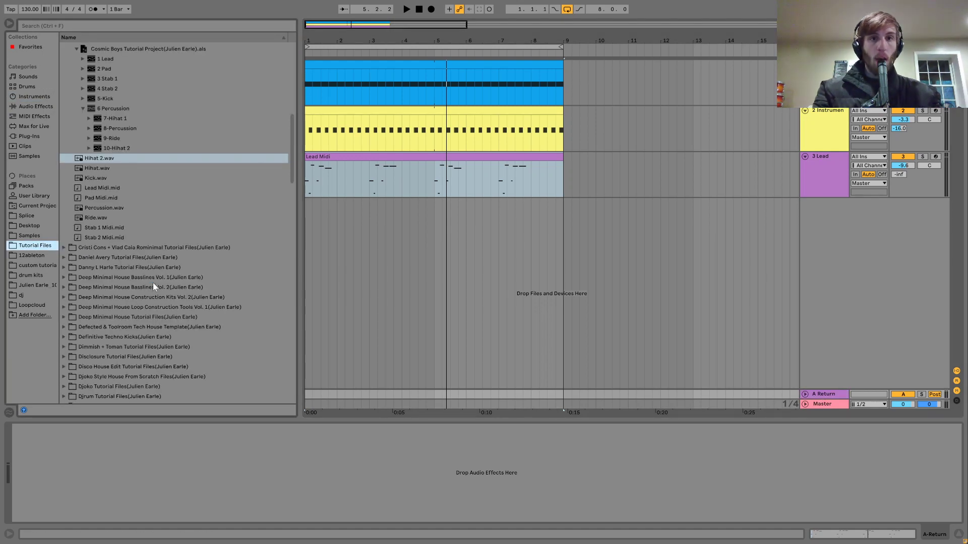
{"action": "left_click_drag", "start_coordinate": [293, 146], "coordinate": [279, 431]}
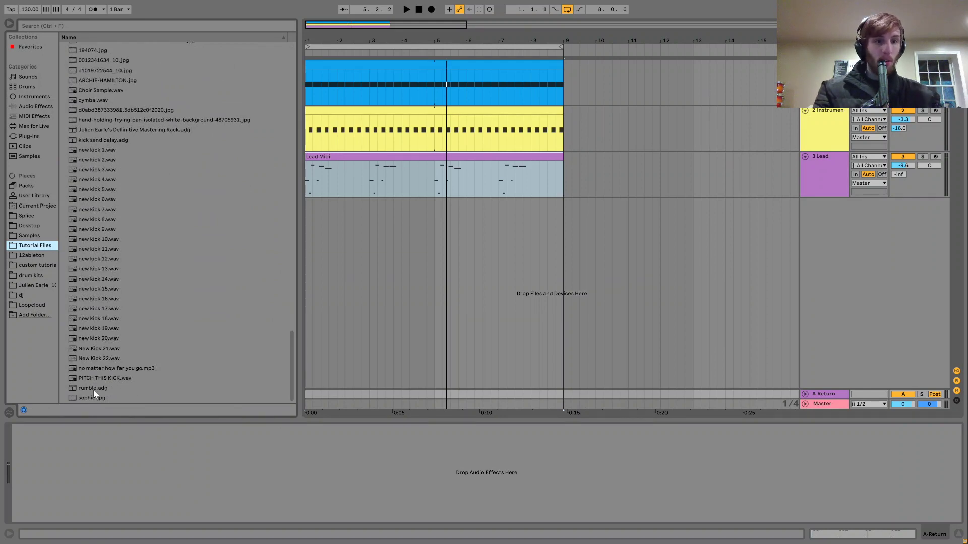
{"action": "left_click", "coordinate": [94, 140]}
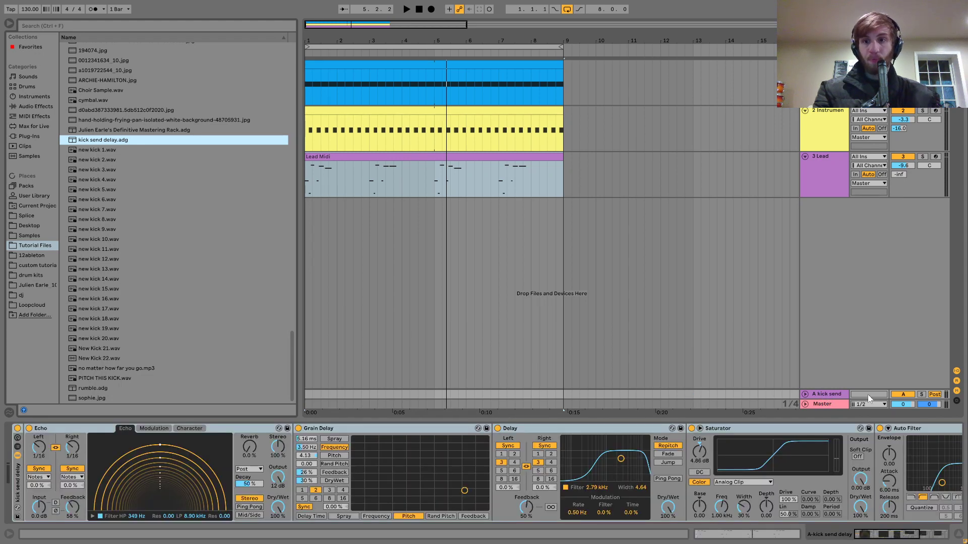
Solo and unfold the kick send delay return track, and set its volume to -10.6 dB during playback
{"action": "left_click", "coordinate": [920, 394]}
{"action": "key", "text": "space"}
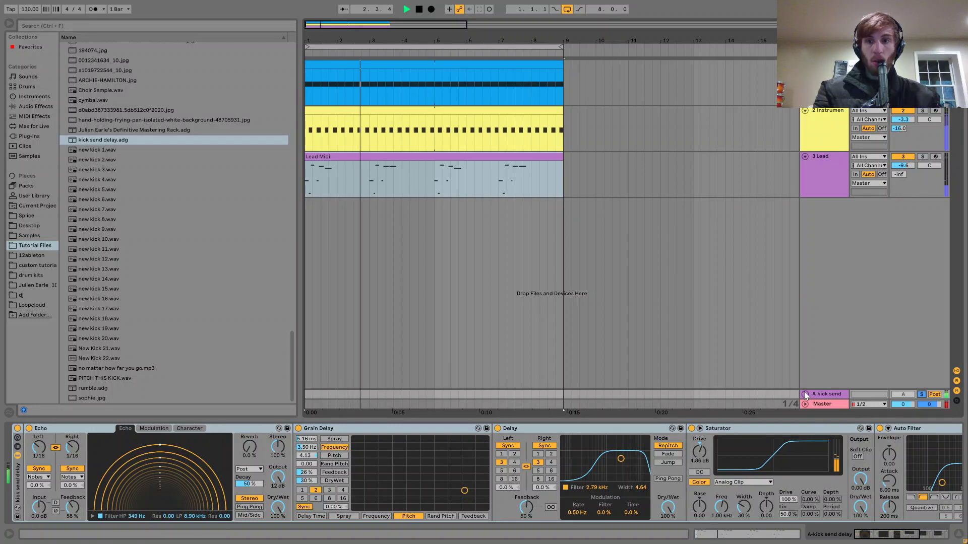
{"action": "left_click_drag", "start_coordinate": [857, 399], "coordinate": [858, 389]}
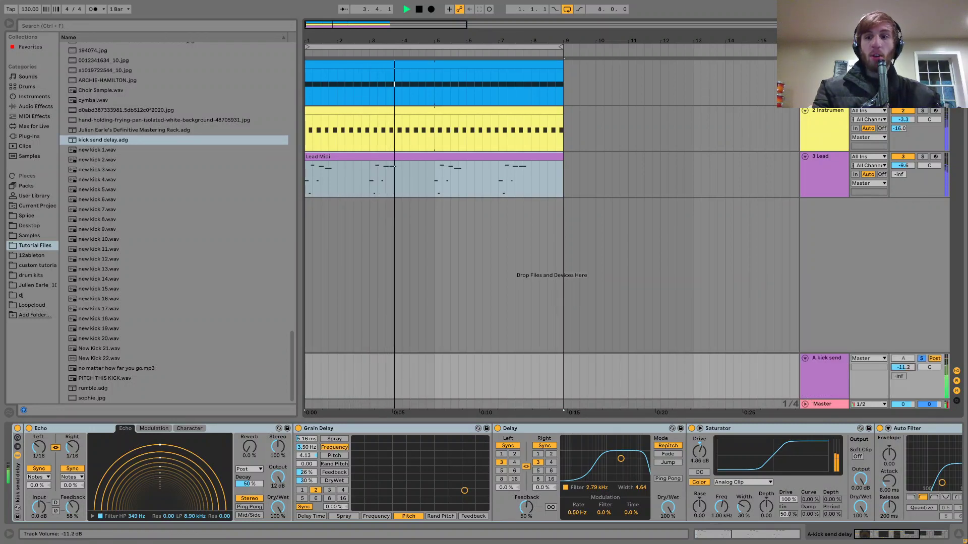
{"action": "left_click_drag", "start_coordinate": [909, 367], "coordinate": [910, 371]}
{"action": "key", "text": "space"}
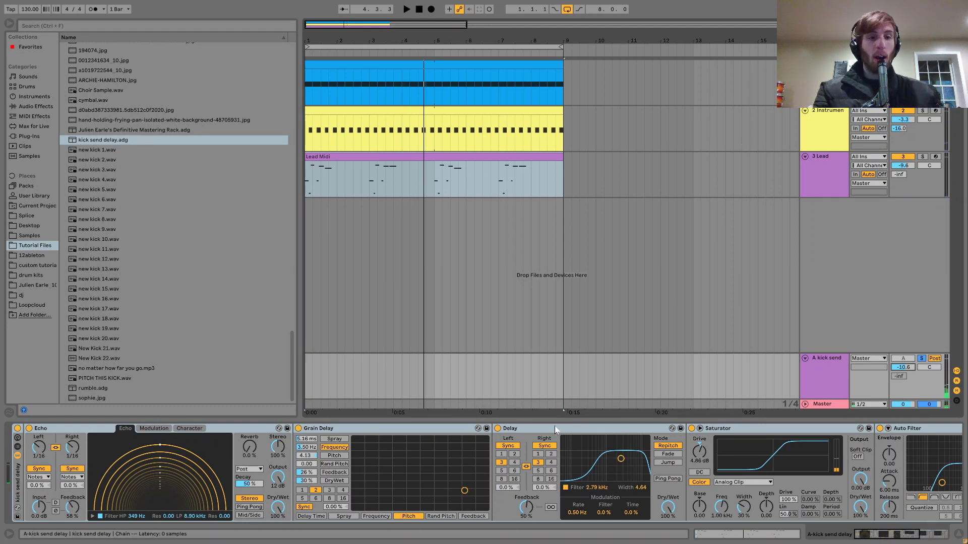
Delete the last Auto Filter, the 19.9 kHz one, from the kick send delay return's device chain
{"action": "scroll", "coordinate": [555, 429], "scroll_direction": "right", "scroll_amount": 8}
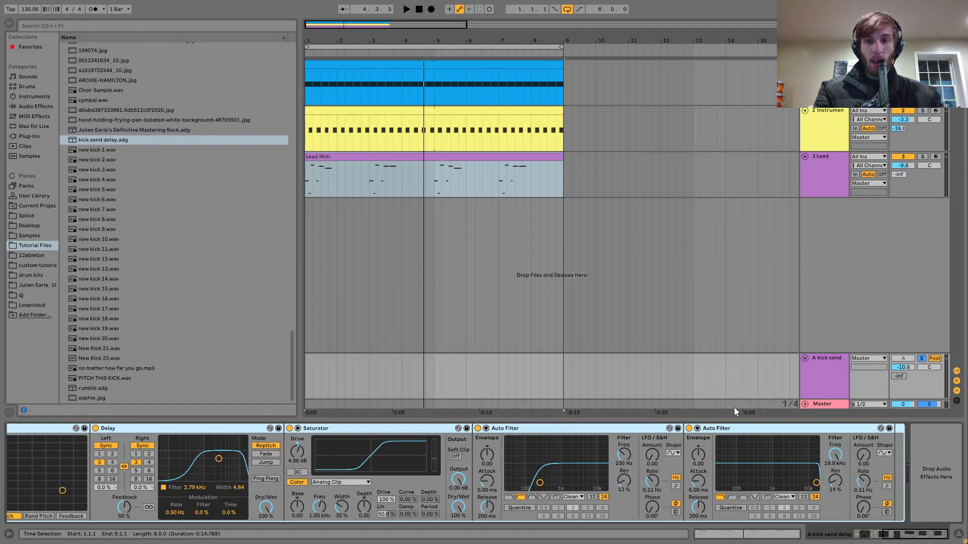
{"action": "left_click", "coordinate": [735, 428]}
{"action": "key", "text": "Delete"}
Unsolo the kick send delay return and set its volume to -11.2 dB while playing the loop
{"action": "key", "text": "space"}
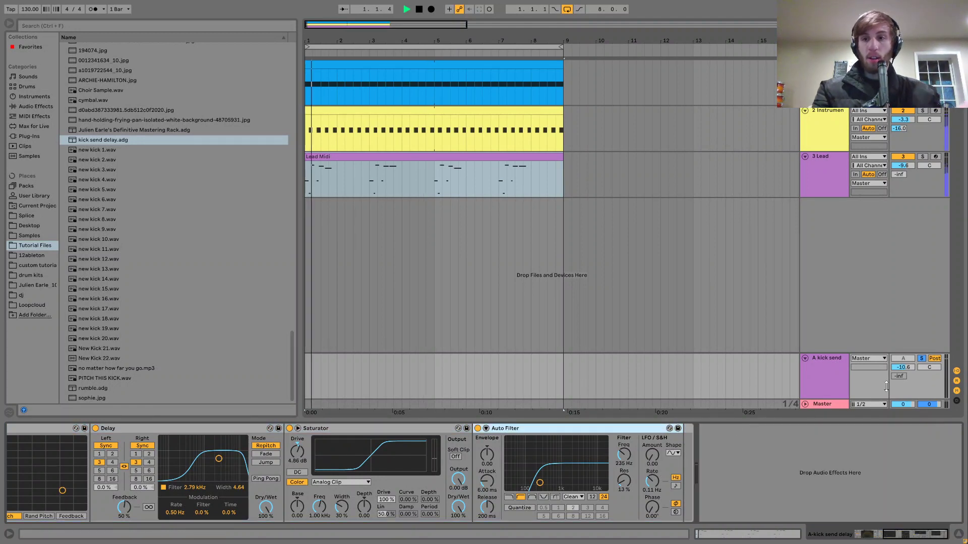
{"action": "left_click", "coordinate": [922, 359]}
{"action": "scroll", "coordinate": [911, 365], "scroll_direction": "down", "scroll_amount": 3}
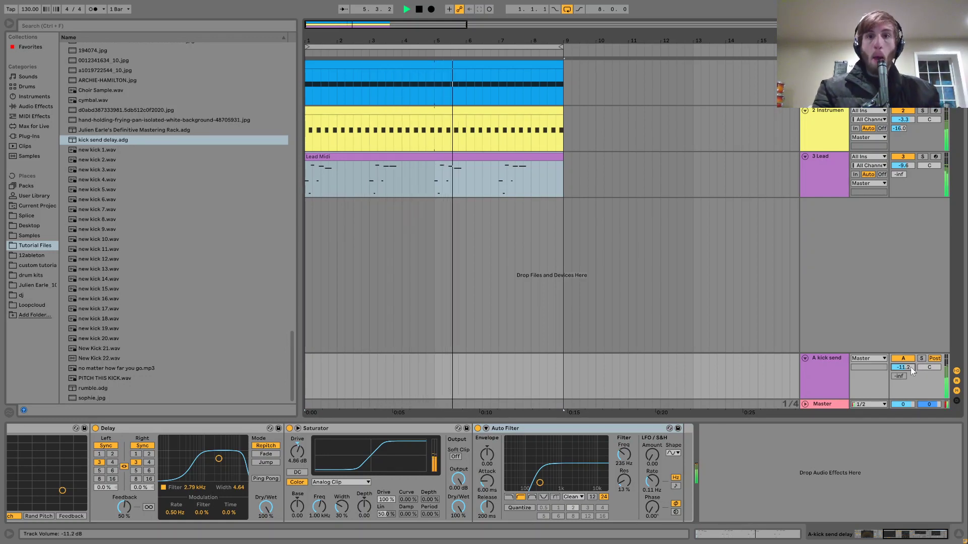
{"action": "key", "text": "space"}
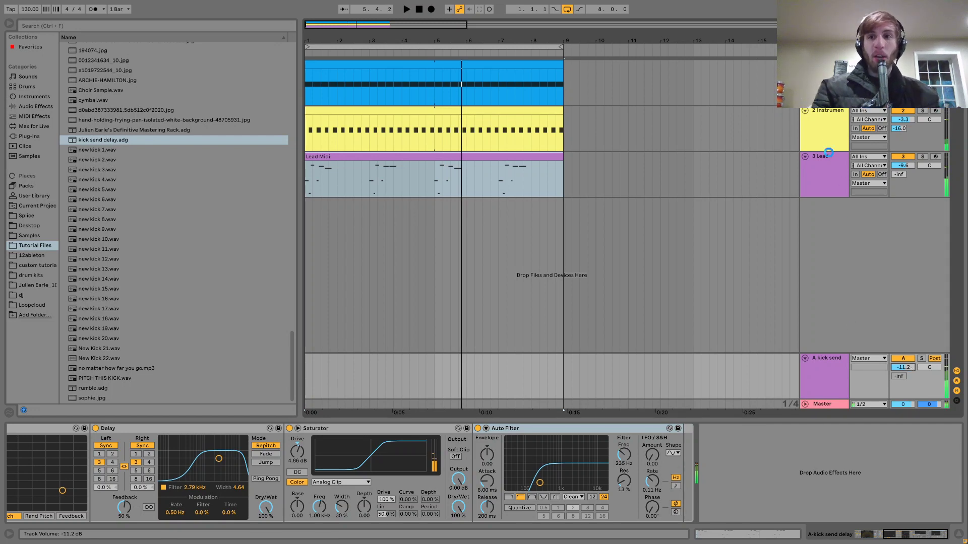
Solo the kick send delay return and play the loop to hear the delays on their own
{"action": "left_click", "coordinate": [818, 119]}
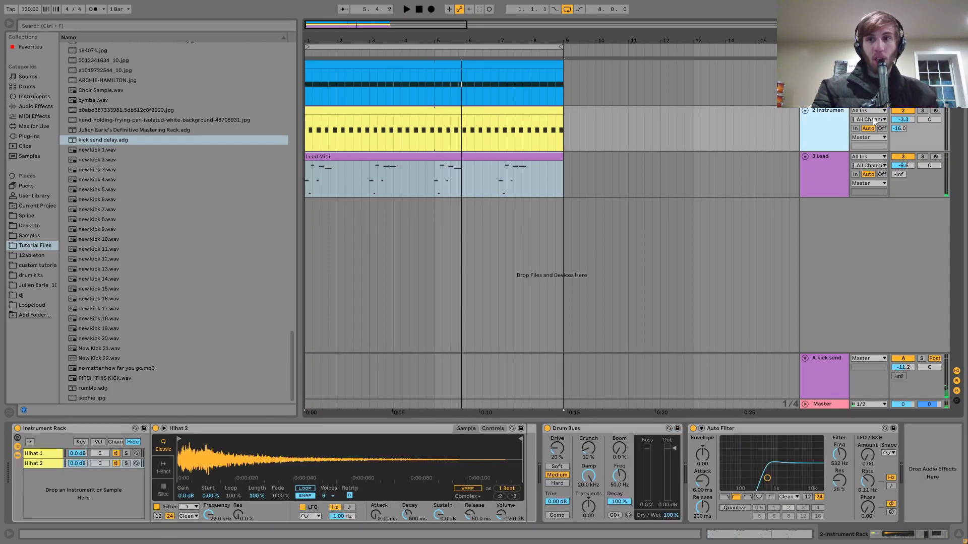
{"action": "left_click", "coordinate": [922, 111]}
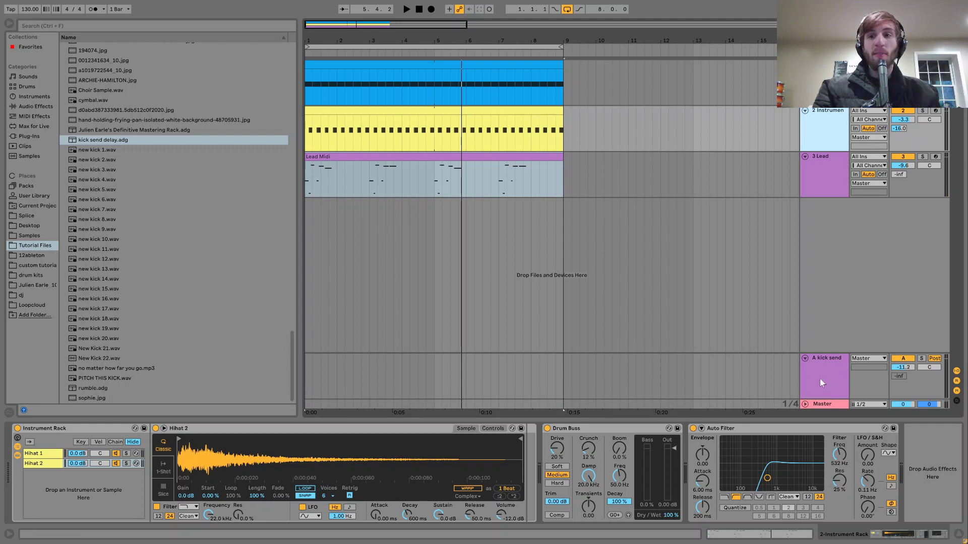
{"action": "left_click", "coordinate": [885, 358]}
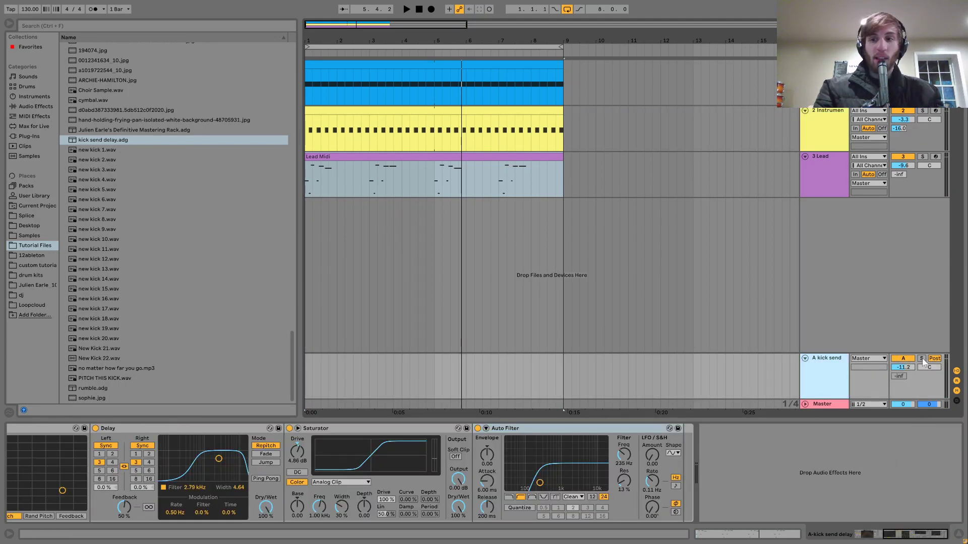
{"action": "left_click", "coordinate": [921, 358]}
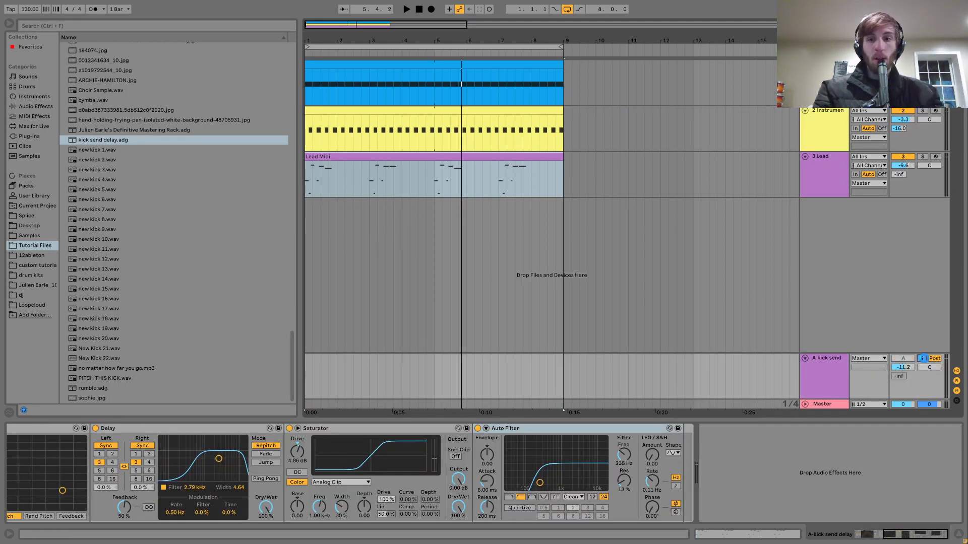
{"action": "key", "text": "space"}
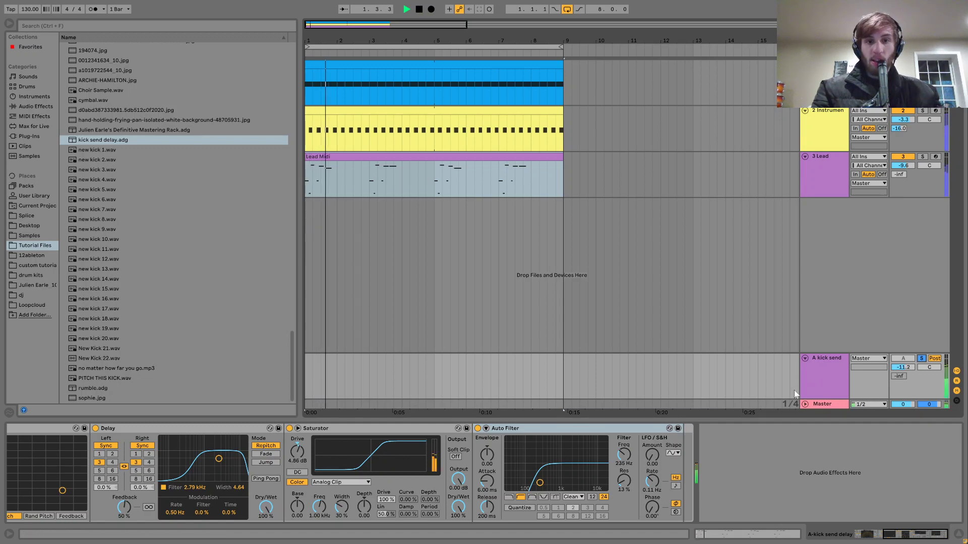
{"action": "key", "text": "Return"}
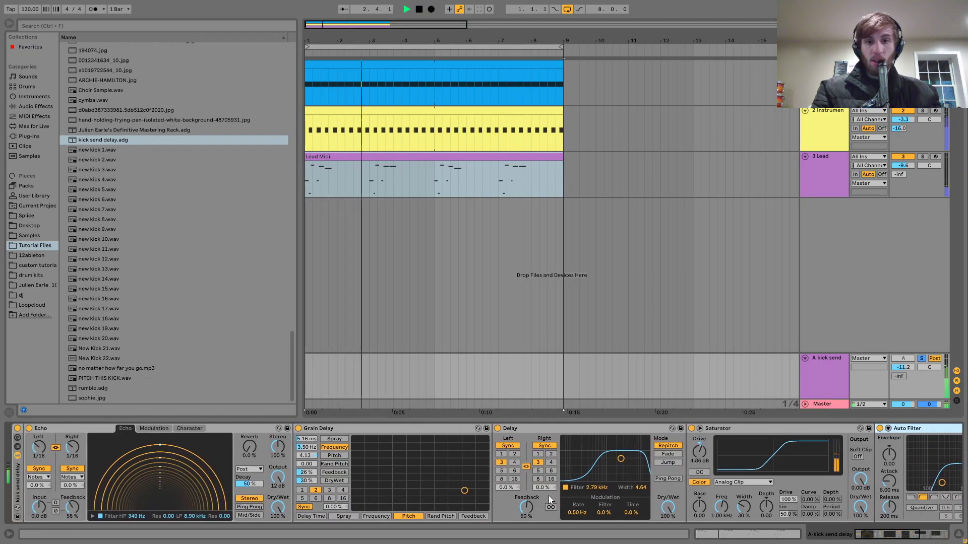
{"action": "key", "text": "space"}
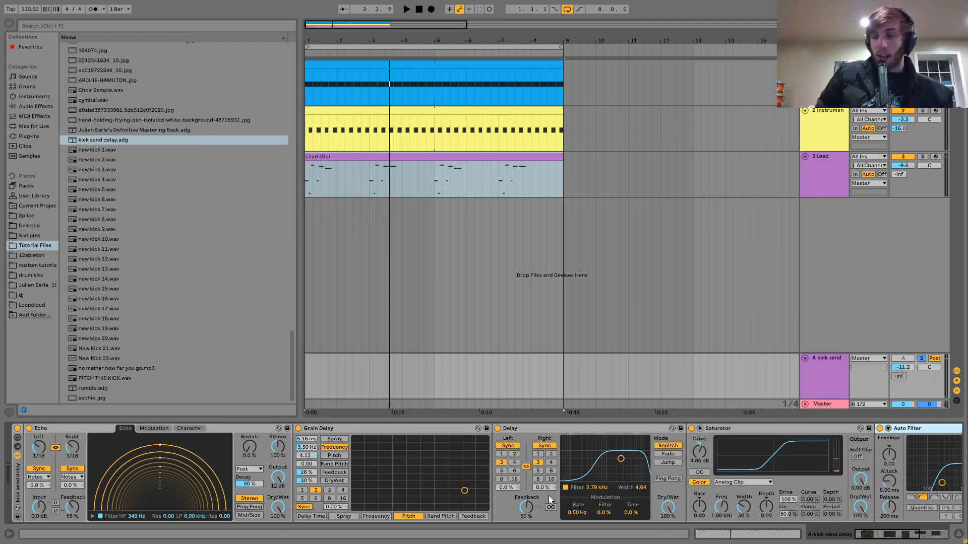
Unsolo the kick send delay return and set its volume to -12.1 dB during playback
{"action": "key", "text": "space"}
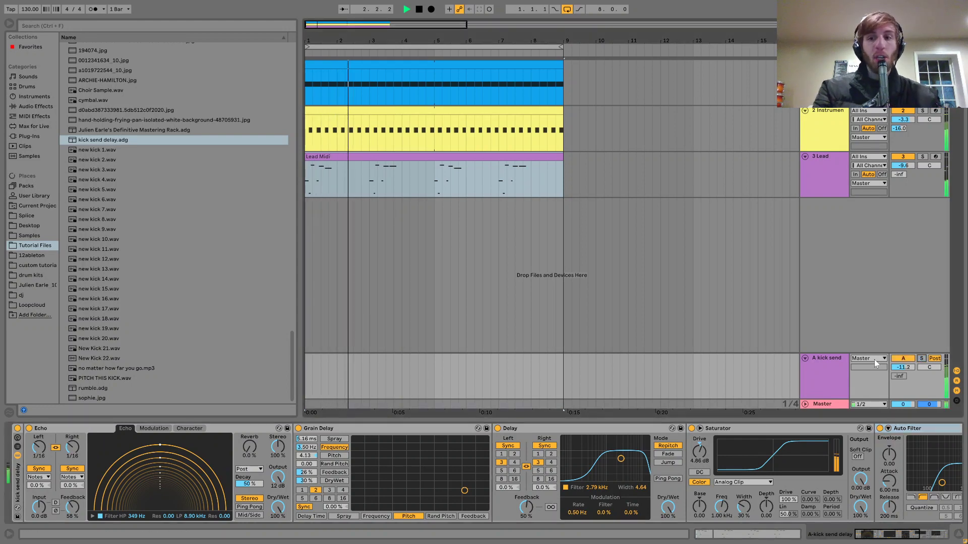
{"action": "left_click", "coordinate": [832, 365]}
{"action": "left_click", "coordinate": [824, 252]}
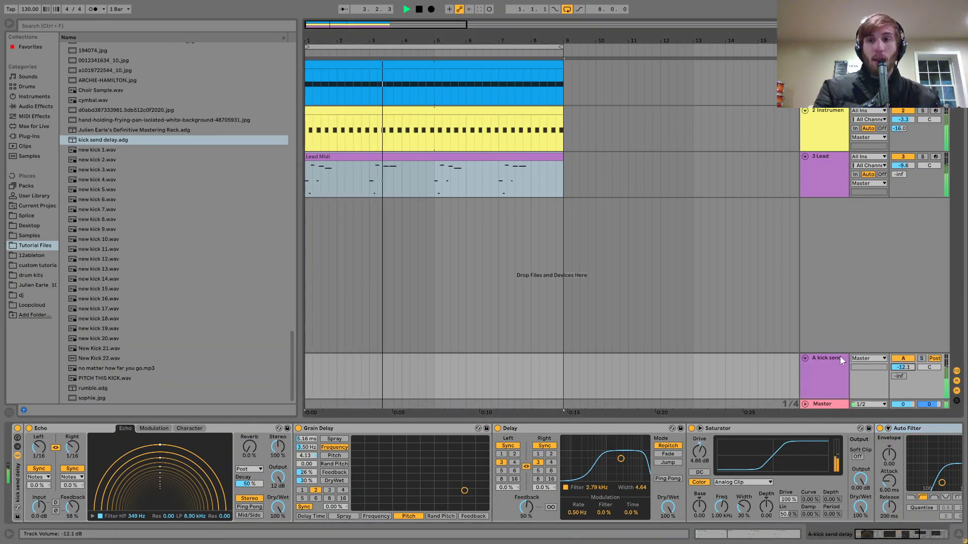
Solo the hi-hat track and compare it during playback with the kick send delay return off and on
{"action": "left_click", "coordinate": [817, 117]}
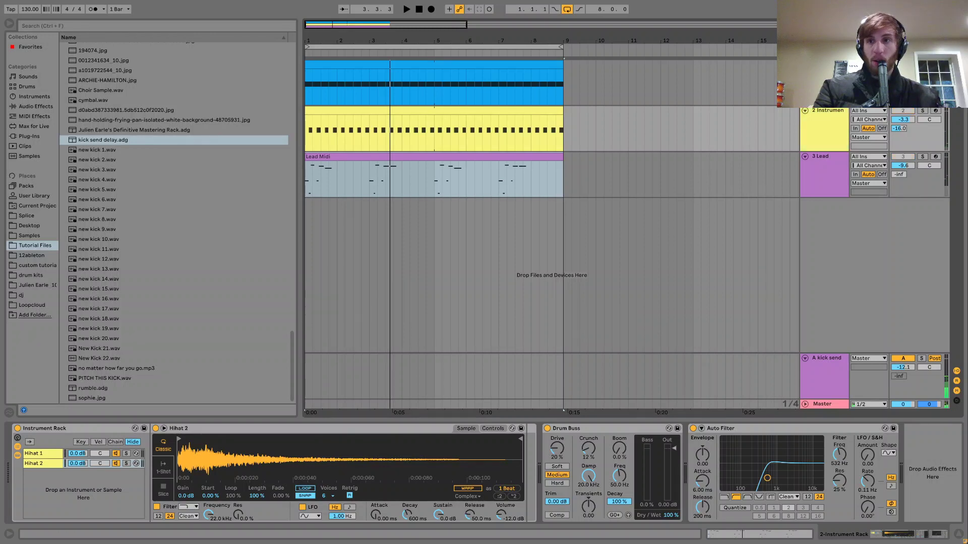
{"action": "left_click", "coordinate": [922, 111]}
{"action": "key", "text": "space"}
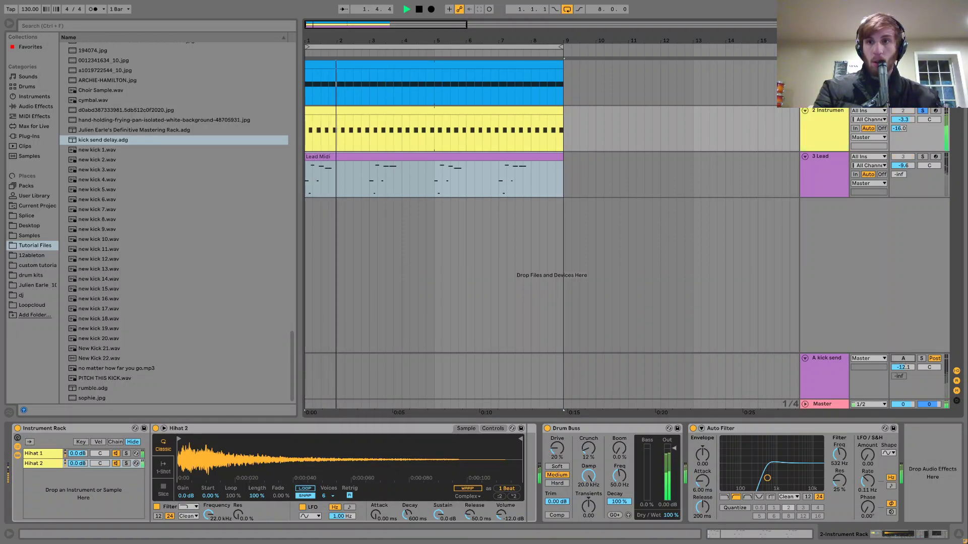
{"action": "left_click", "coordinate": [903, 358]}
{"action": "left_click", "coordinate": [832, 364]}
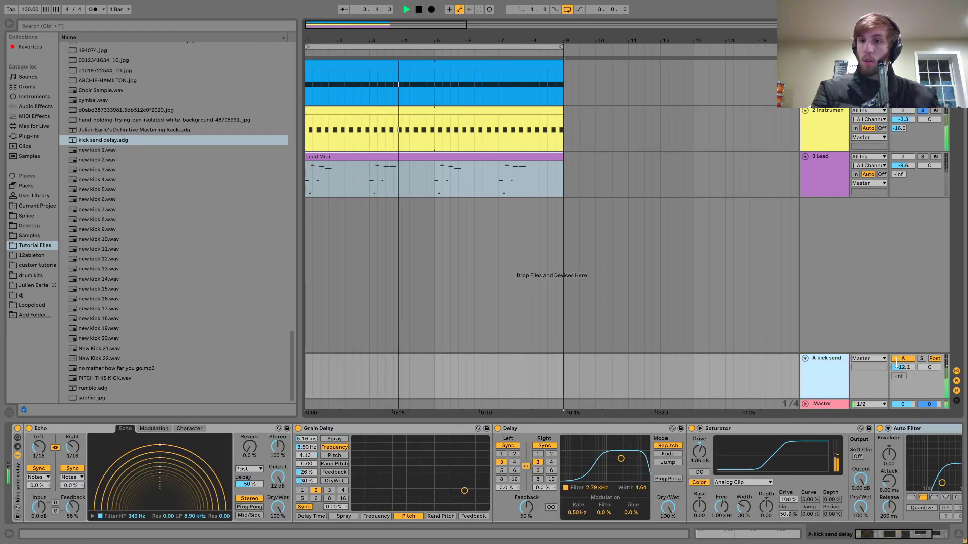
Set the kick send delay return's volume to -15.2 dB, unsolo the hi-hat track and stop playback
{"action": "left_click_drag", "start_coordinate": [909, 371], "coordinate": [909, 383]}
{"action": "left_click", "coordinate": [922, 111]}
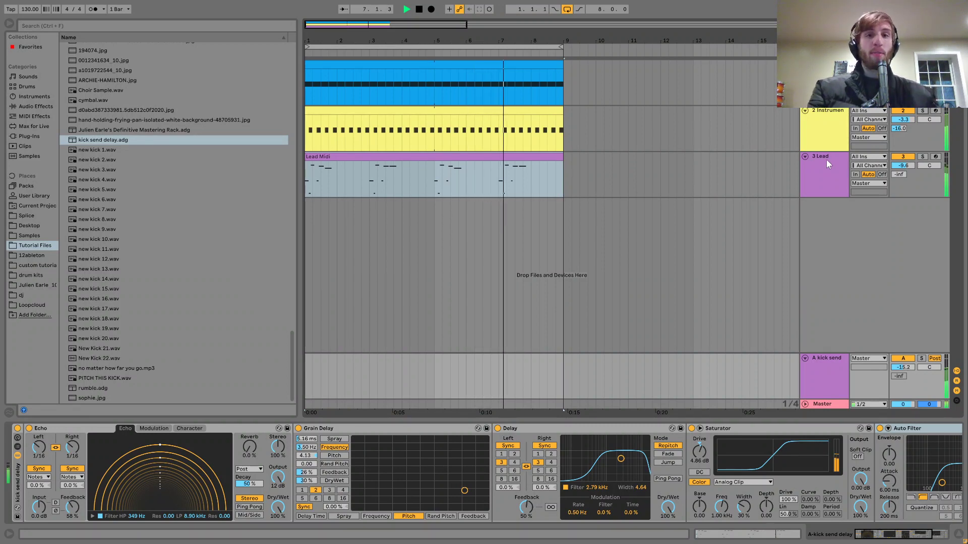
{"action": "key", "text": "space"}
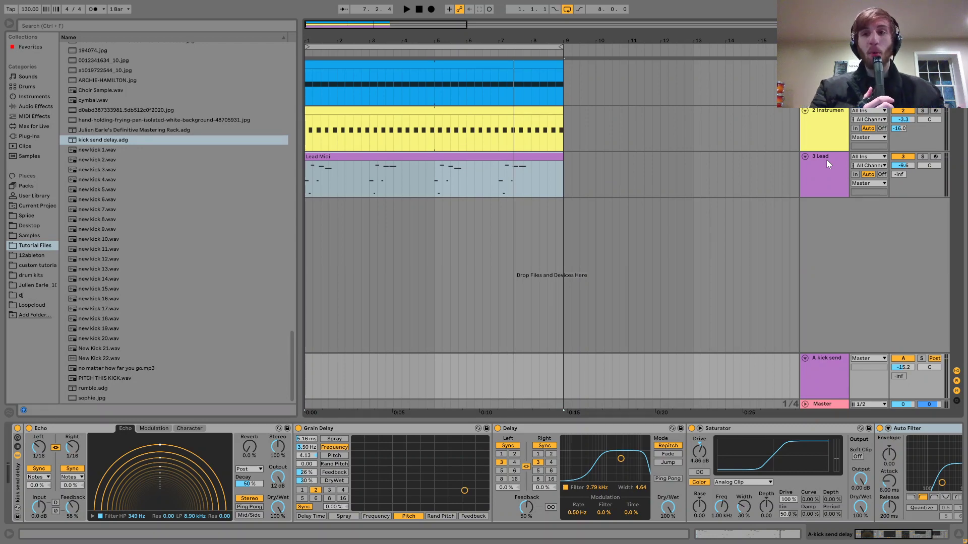
Look through the Lead track's device chain from the Wavetable synth to the EQ Eight
{"action": "left_click", "coordinate": [827, 160]}
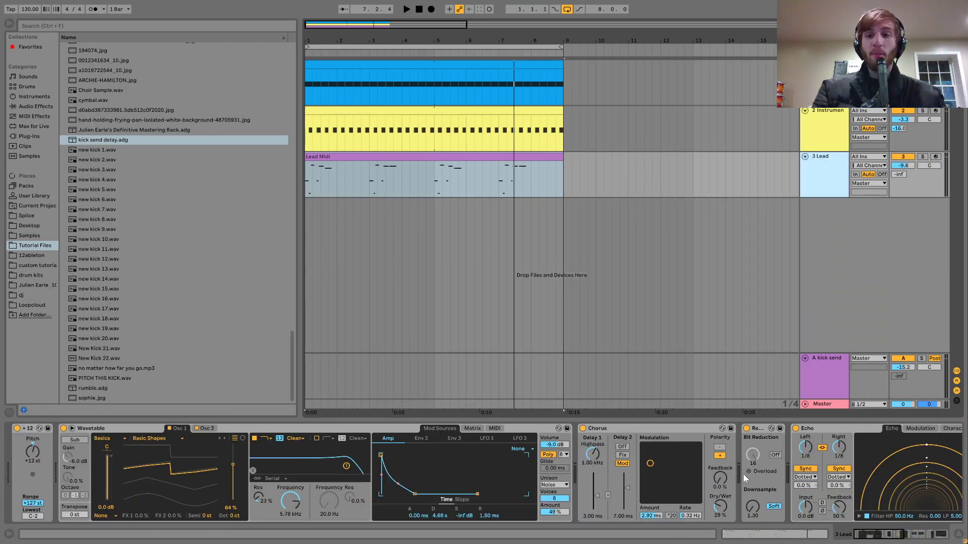
{"action": "scroll", "coordinate": [743, 474], "scroll_direction": "right", "scroll_amount": 5}
{"action": "scroll", "coordinate": [743, 474], "scroll_direction": "right", "scroll_amount": 5}
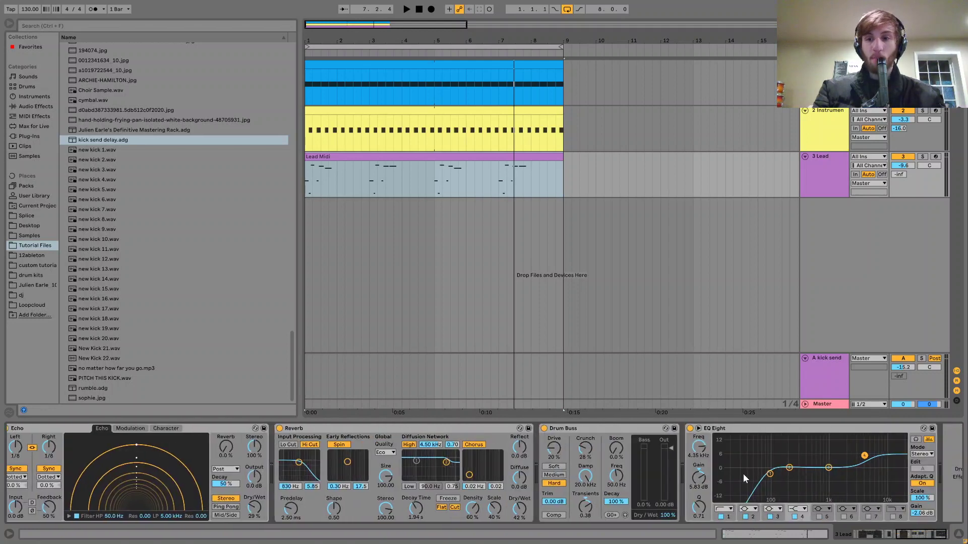
{"action": "scroll", "coordinate": [705, 479], "scroll_direction": "left", "scroll_amount": 10}
{"action": "scroll", "coordinate": [683, 485], "scroll_direction": "left", "scroll_amount": 3}
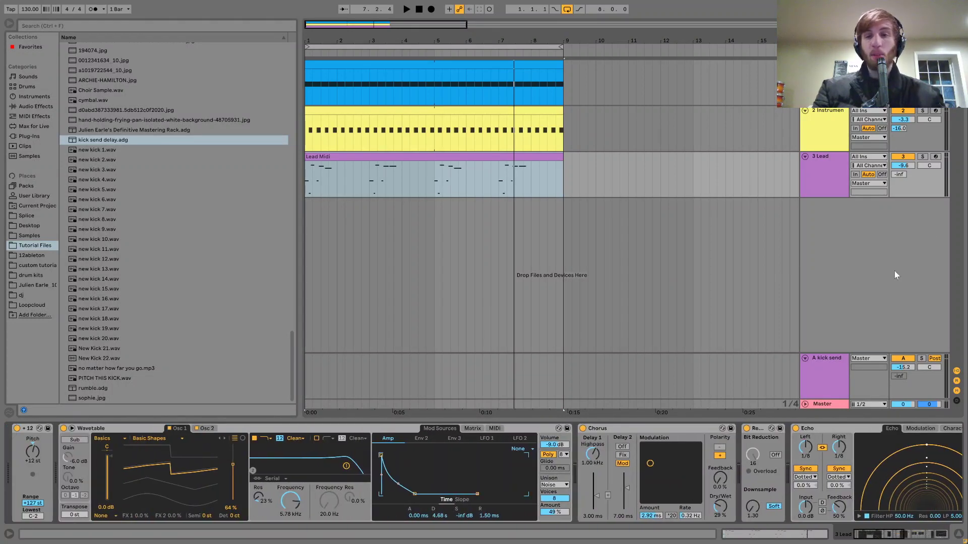
Solo the Lead track and bypass its Chorus, Redux, Echo, Reverb, Drum Buss and EQ Eight effects
{"action": "left_click", "coordinate": [922, 157]}
{"action": "left_click", "coordinate": [818, 178]}
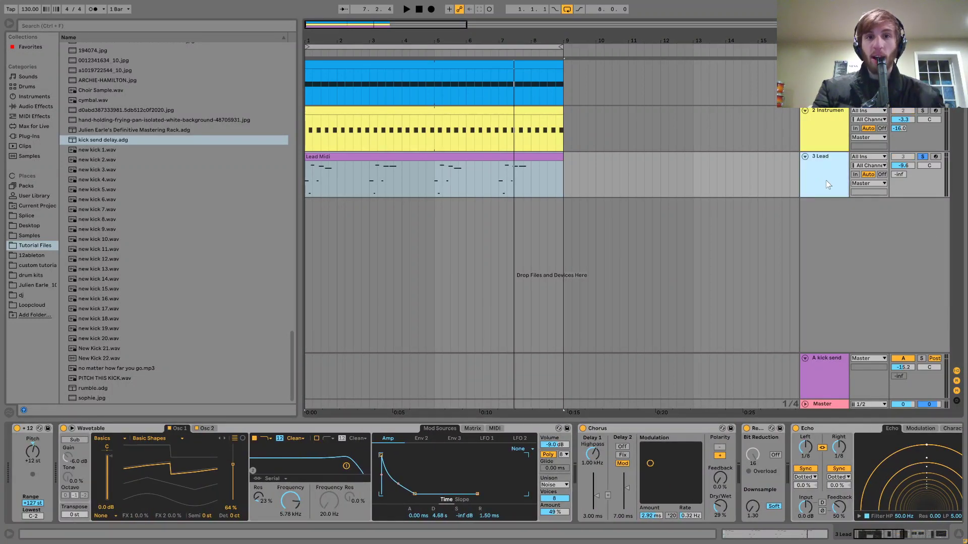
{"action": "left_click", "coordinate": [584, 429]}
{"action": "scroll", "coordinate": [594, 439], "scroll_direction": "right", "scroll_amount": 3}
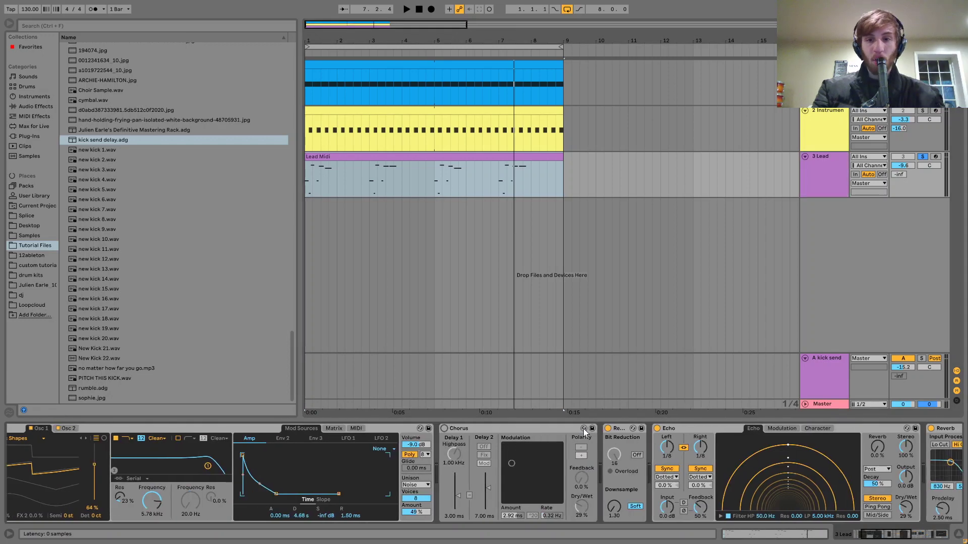
{"action": "left_click", "coordinate": [608, 429]}
{"action": "scroll", "coordinate": [600, 431], "scroll_direction": "right", "scroll_amount": 3}
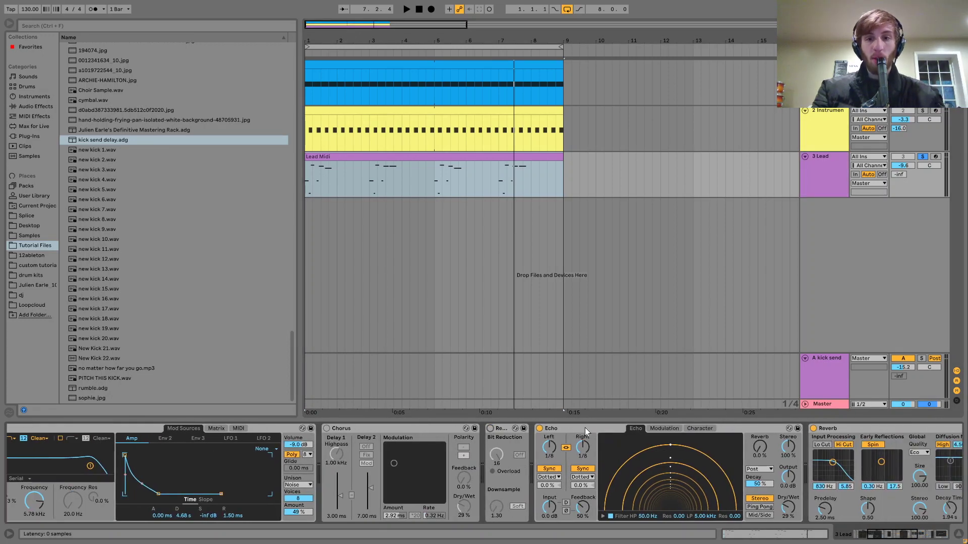
{"action": "left_click", "coordinate": [537, 427]}
{"action": "scroll", "coordinate": [538, 427], "scroll_direction": "right", "scroll_amount": 4}
{"action": "left_click", "coordinate": [623, 429]}
{"action": "scroll", "coordinate": [487, 498], "scroll_direction": "right", "scroll_amount": 5}
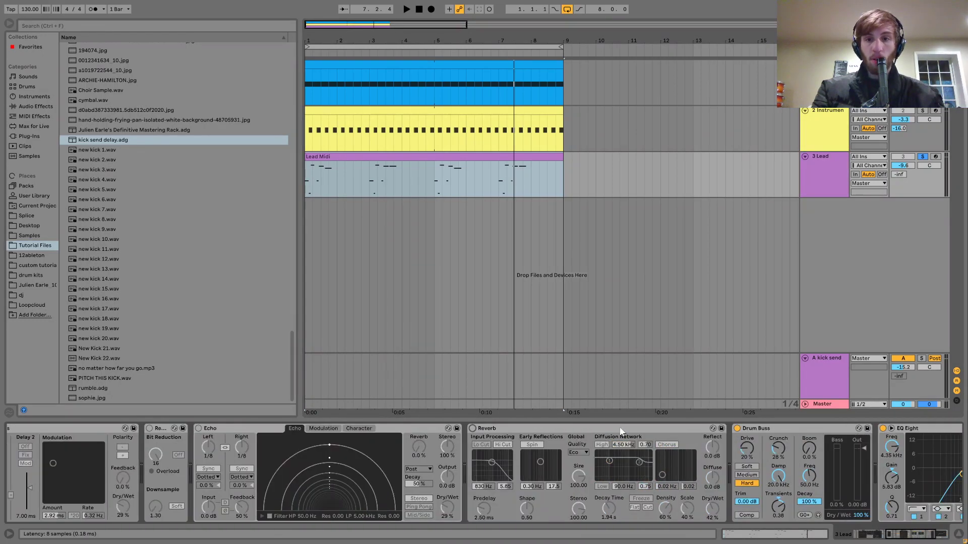
{"action": "left_click", "coordinate": [657, 427]}
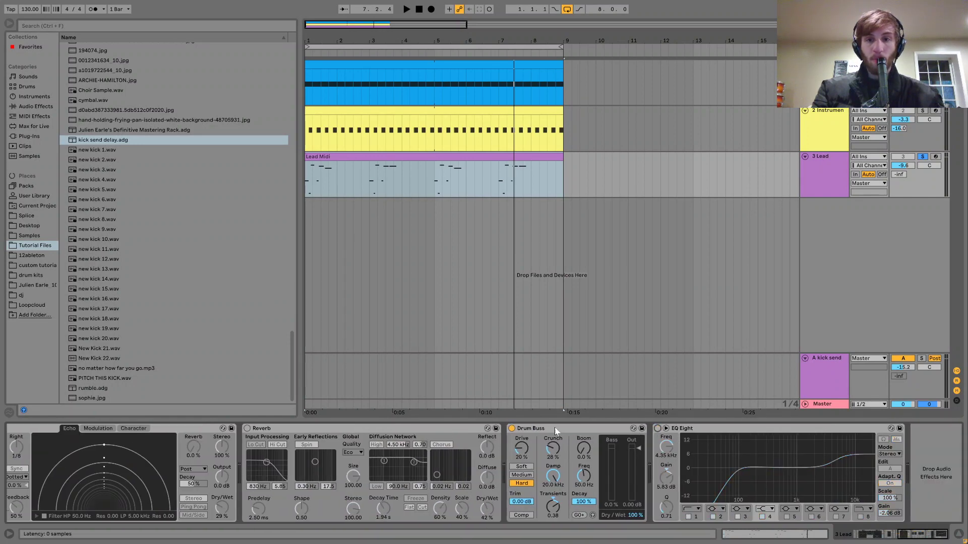
Play the soloed lead briefly to hear the dry Wavetable sound
{"action": "key", "text": "space"}
{"action": "scroll", "coordinate": [513, 430], "scroll_direction": "left", "scroll_amount": 12}
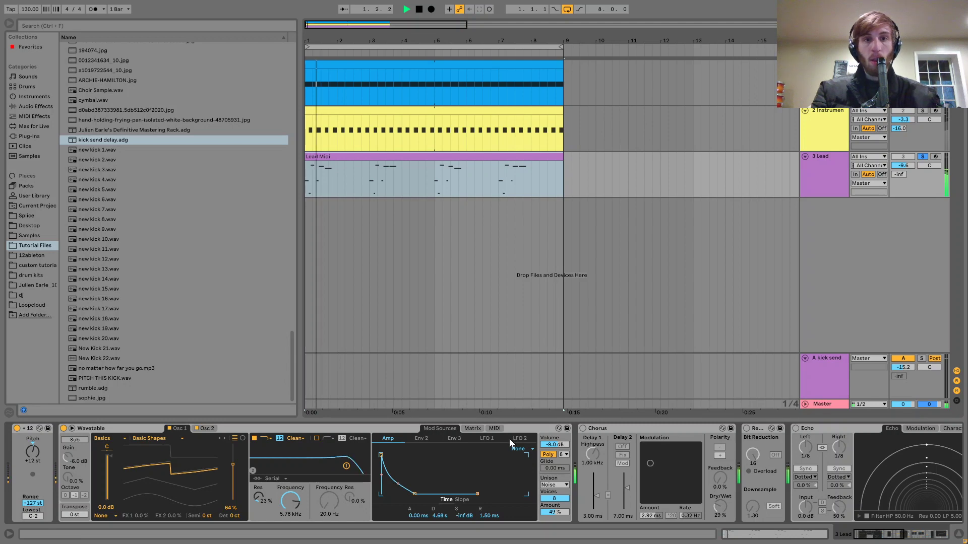
{"action": "key", "text": "space"}
Examine the Lead Midi clip's note pattern while playing it, and return to the Lead track's devices
{"action": "double_click", "coordinate": [332, 157]}
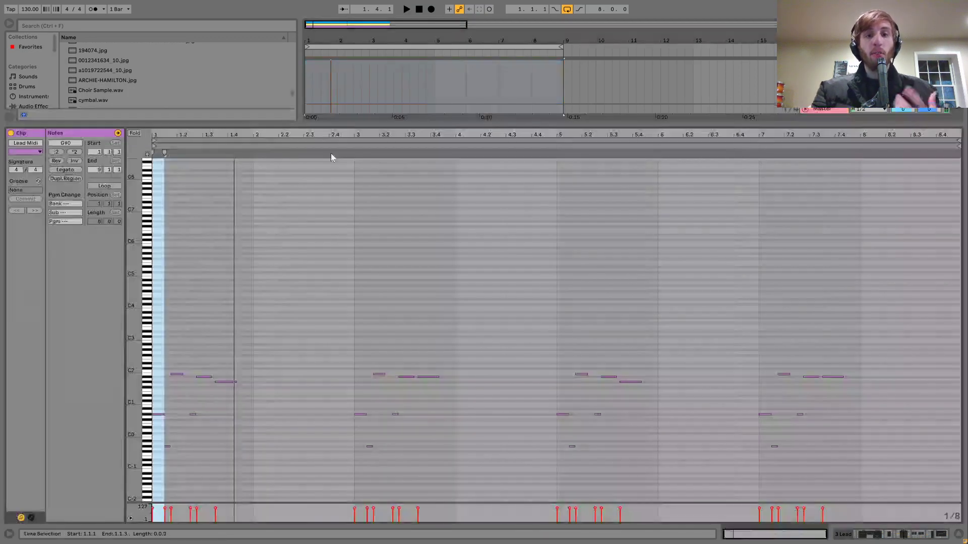
{"action": "mouse_move", "coordinate": [146, 373]}
{"action": "left_mouse_down"}
{"action": "mouse_move", "coordinate": [182, 373]}
{"action": "mouse_move", "coordinate": [134, 370]}
{"action": "left_mouse_up"}
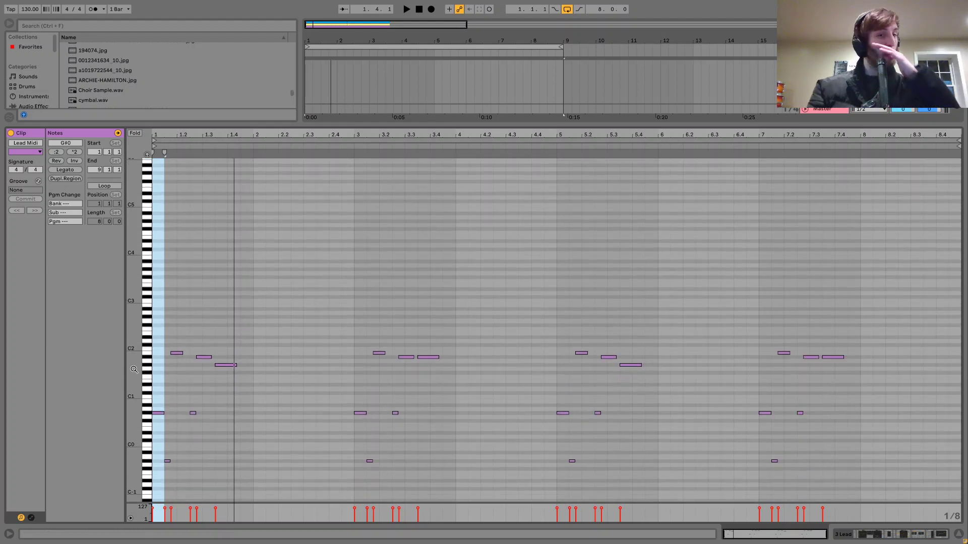
{"action": "key", "text": "space"}
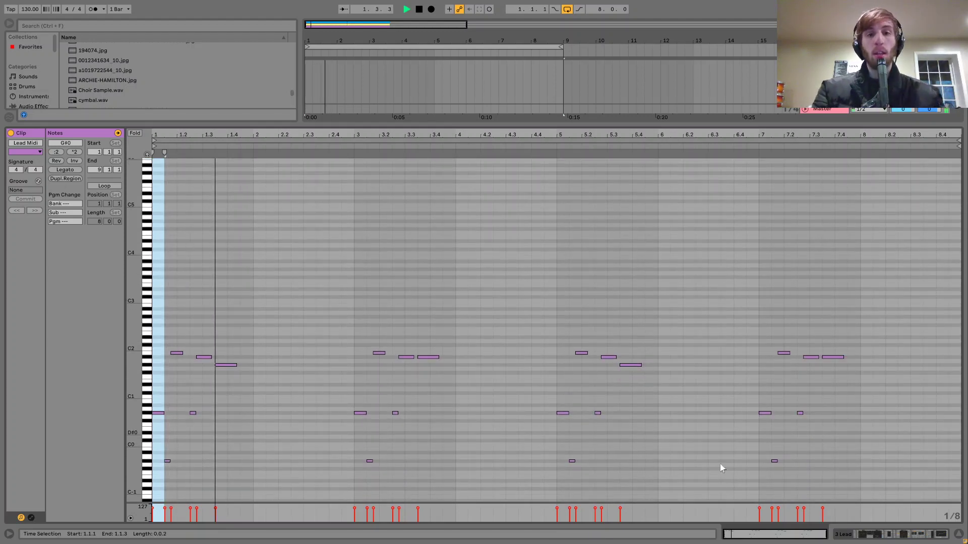
{"action": "left_click", "coordinate": [909, 537]}
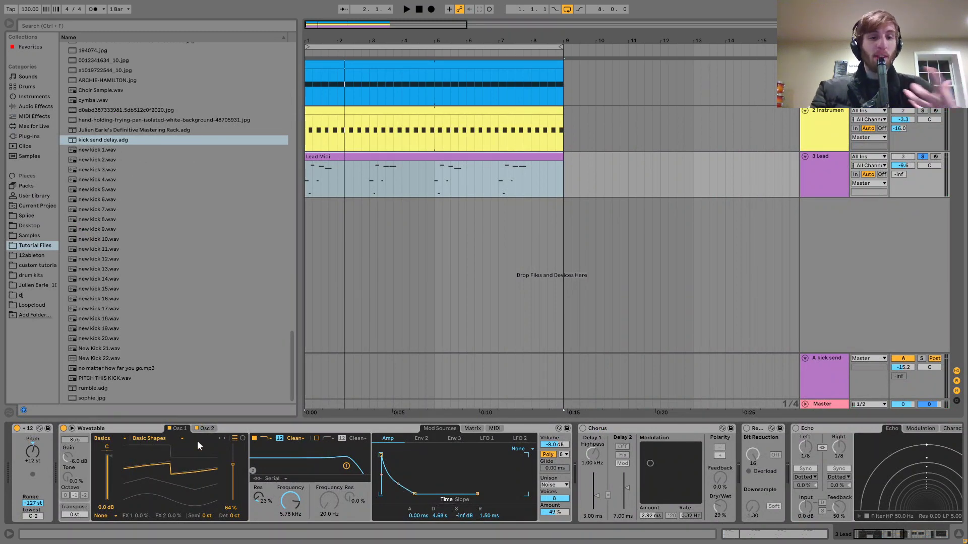
Show Wavetable's second oscillator, and delete the Redux and Reverb devices from the Lead track's chain
{"action": "left_click", "coordinate": [208, 430]}
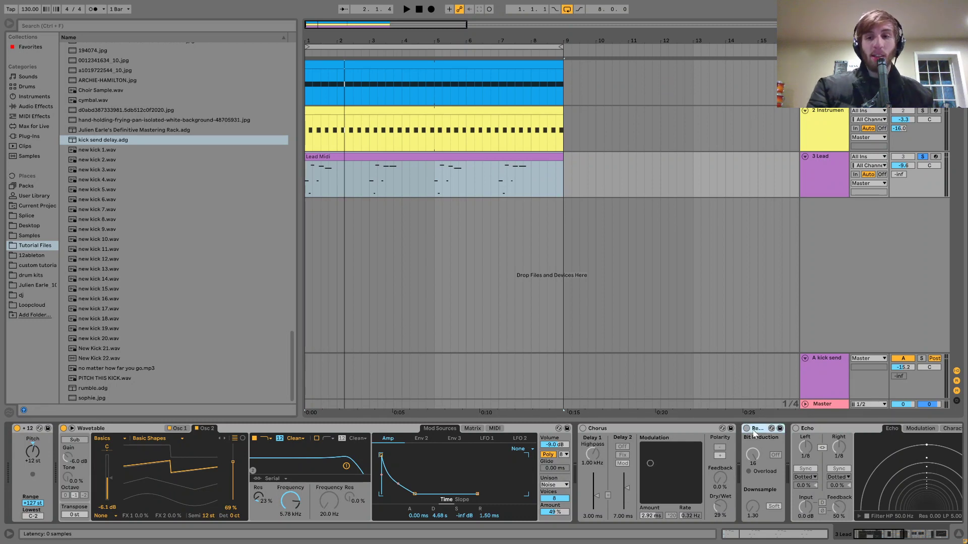
{"action": "key", "text": "Delete"}
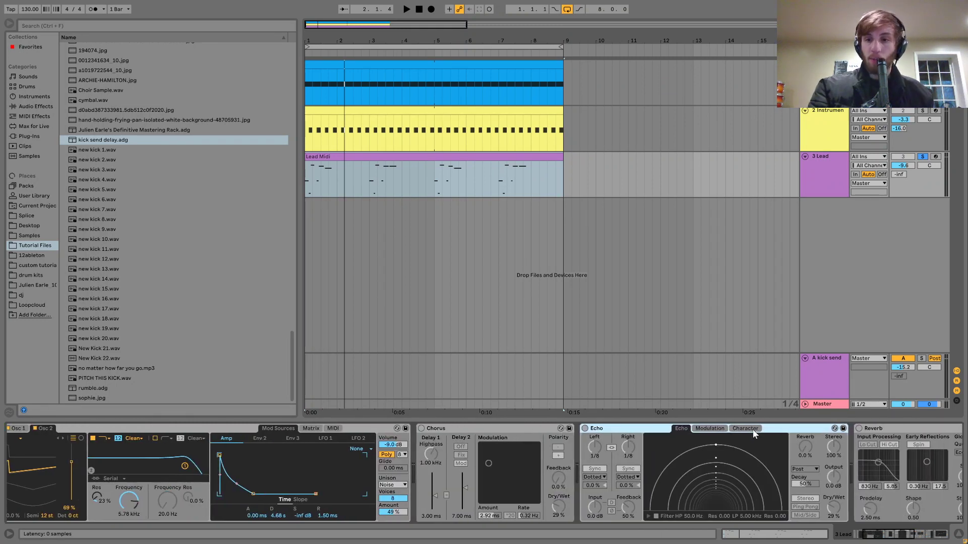
{"action": "left_click", "coordinate": [883, 429]}
{"action": "key", "text": "Delete"}
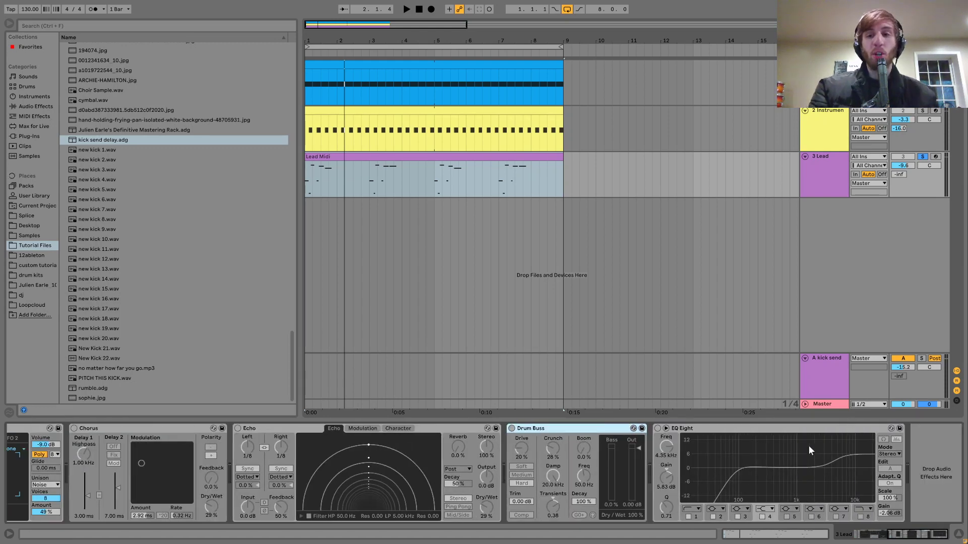
Enable the lead's EQ Eight, set the gain of its 4.35 kHz band to 1.86 dB, and bypass it again
{"action": "scroll", "coordinate": [648, 440], "scroll_direction": "left", "scroll_amount": 3}
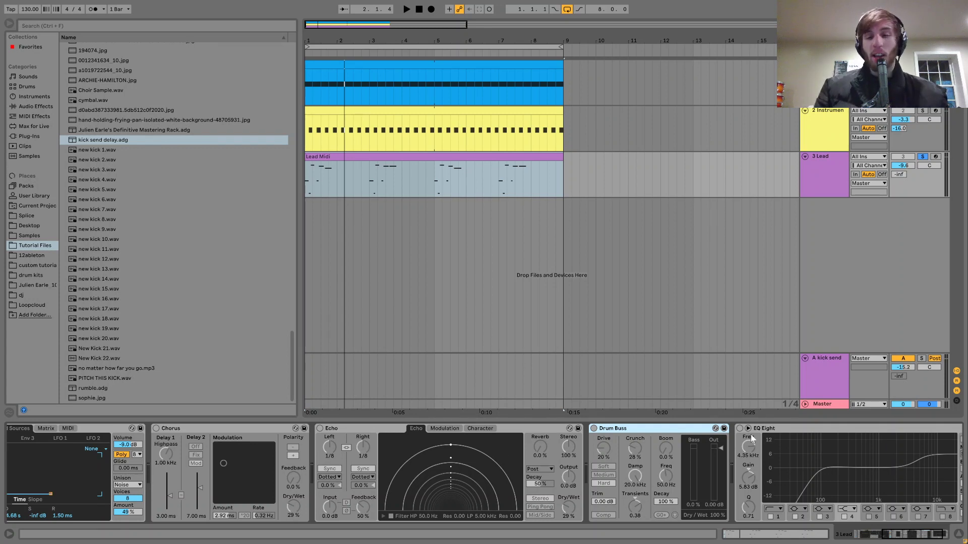
{"action": "left_click", "coordinate": [739, 428]}
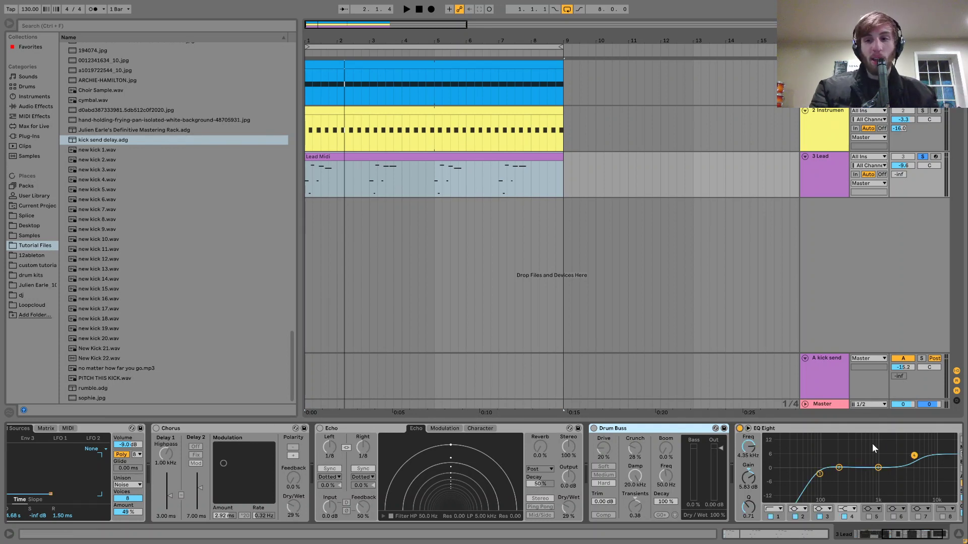
{"action": "left_click_drag", "start_coordinate": [913, 455], "coordinate": [913, 464]}
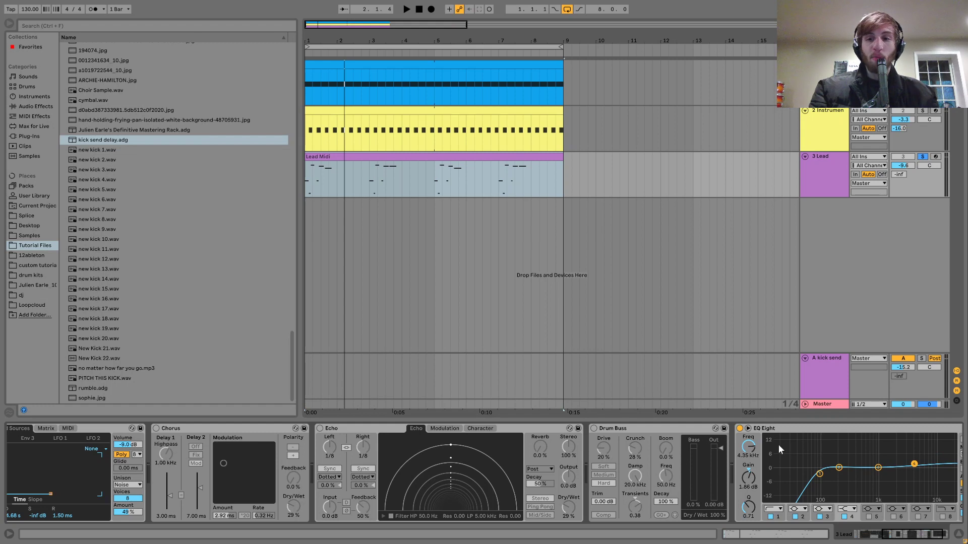
{"action": "left_click", "coordinate": [740, 428]}
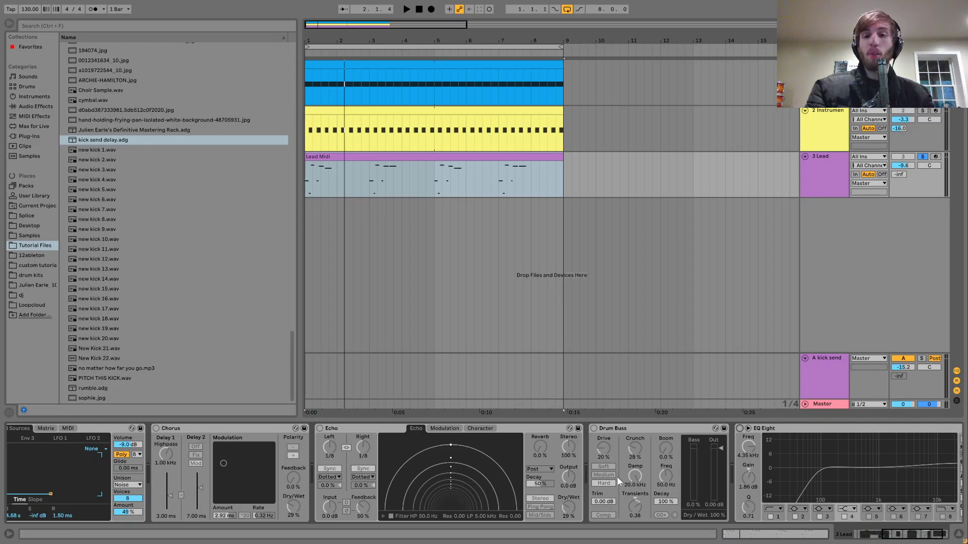
Solo the hi-hat instrument track and play it briefly to hear it alone
{"action": "left_click", "coordinate": [551, 428]}
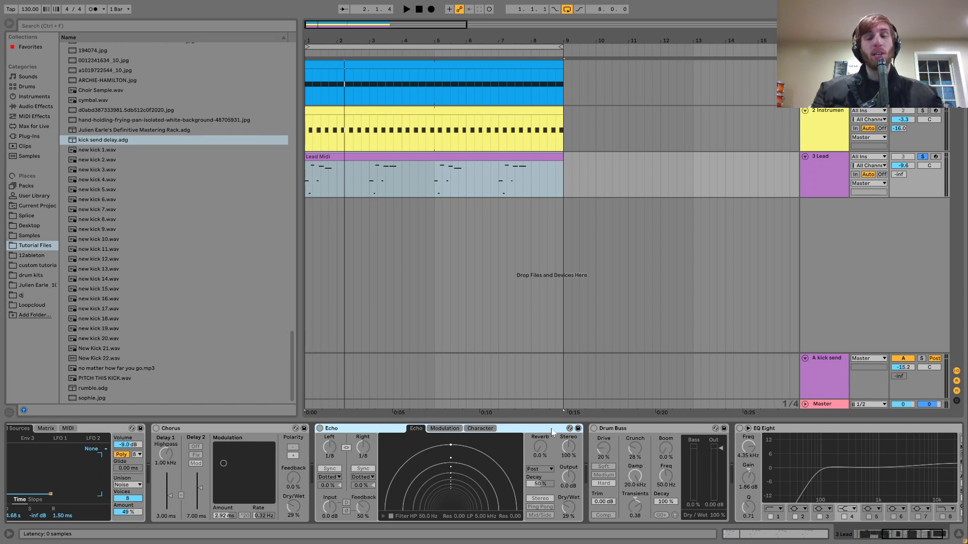
{"action": "left_click", "coordinate": [821, 110]}
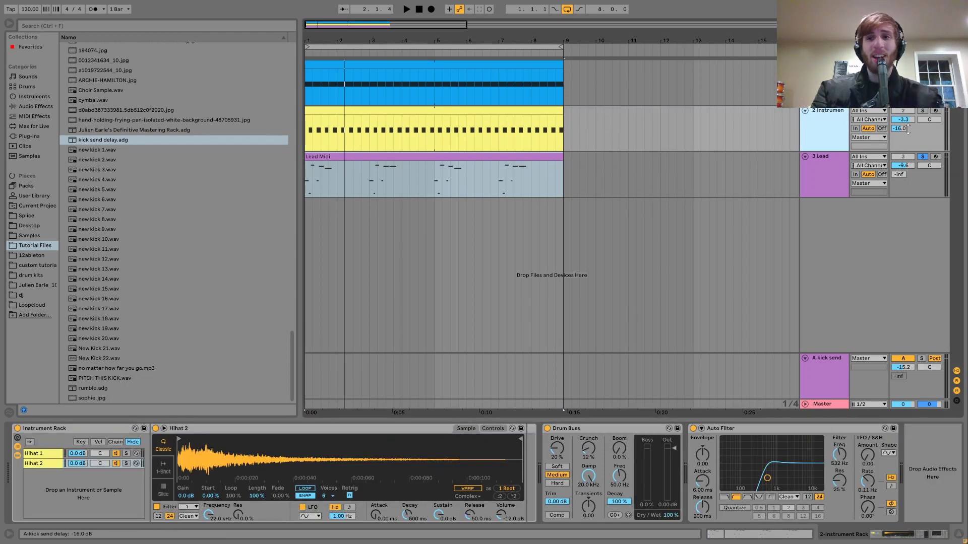
{"action": "left_click", "coordinate": [922, 111]}
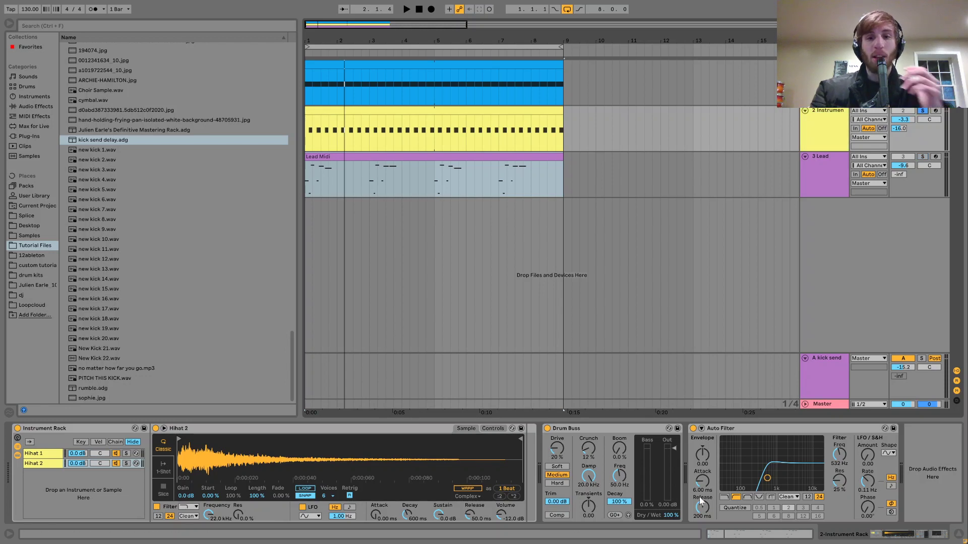
{"action": "key", "text": "space"}
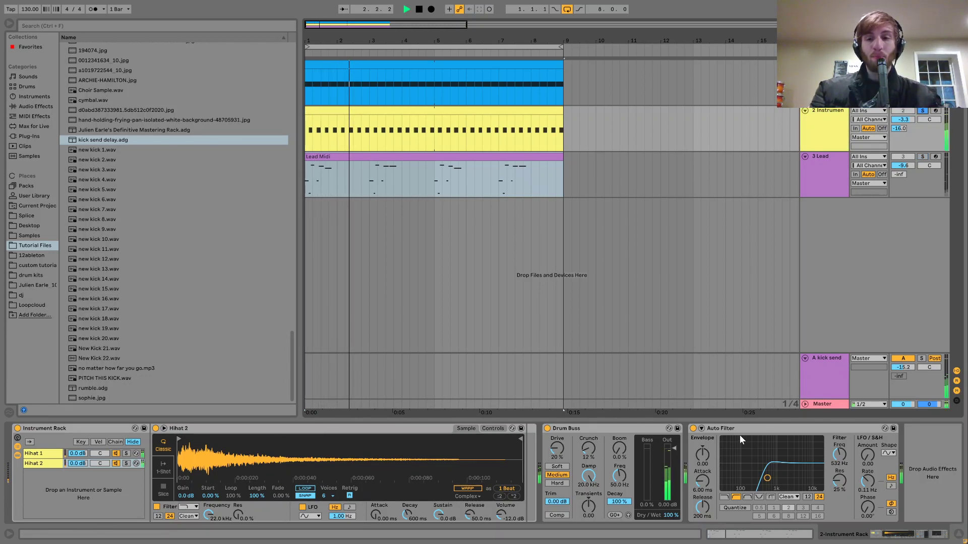
{"action": "key", "text": "space"}
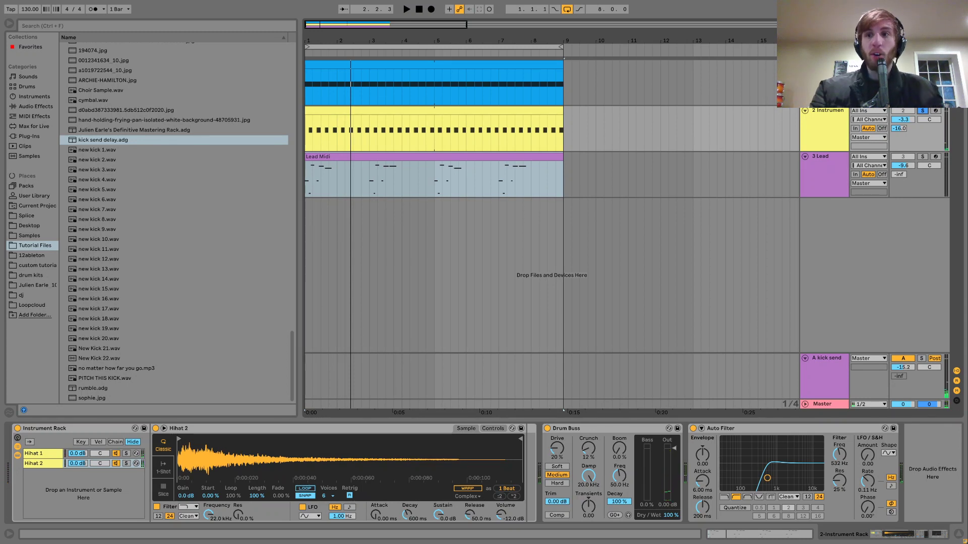
Solo the Lead track again, play it briefly without effects, and examine its bypassed Echo device
{"action": "left_click", "coordinate": [922, 157]}
{"action": "left_click", "coordinate": [838, 172]}
{"action": "key", "text": "space"}
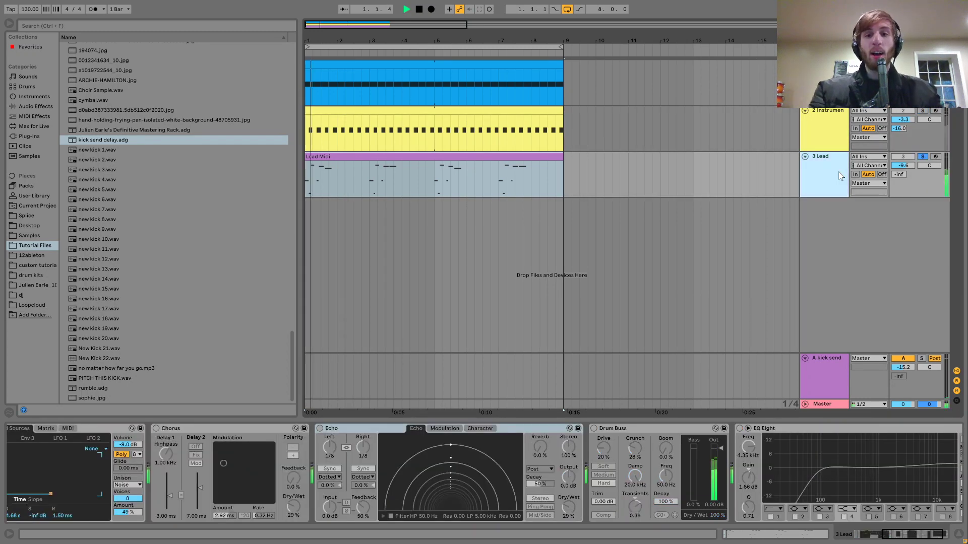
{"action": "key", "text": "space"}
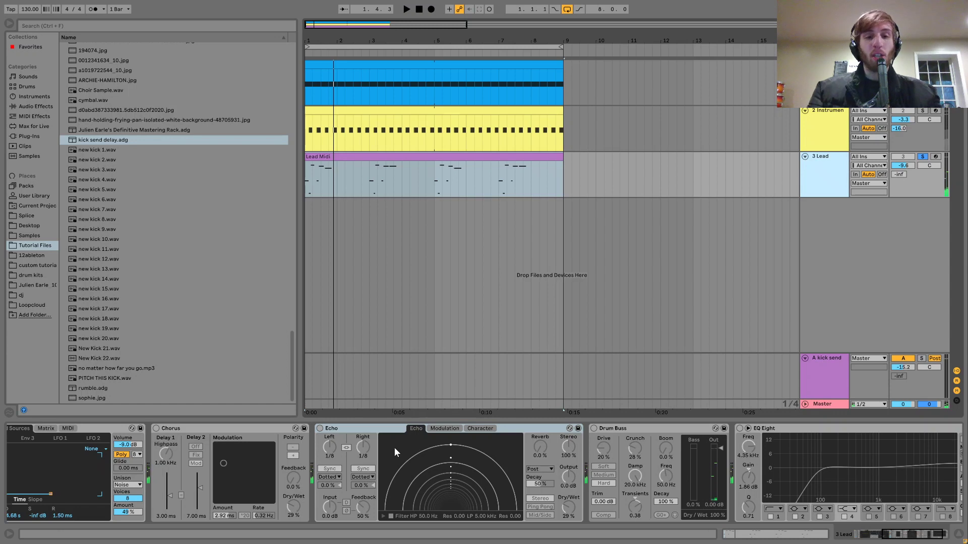
{"action": "left_click", "coordinate": [361, 429]}
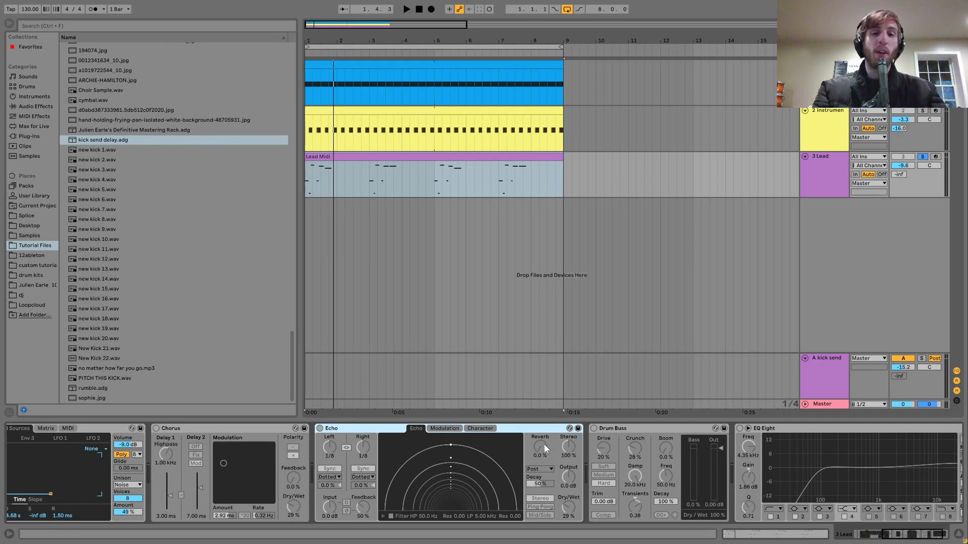
{"action": "left_click", "coordinate": [336, 427]}
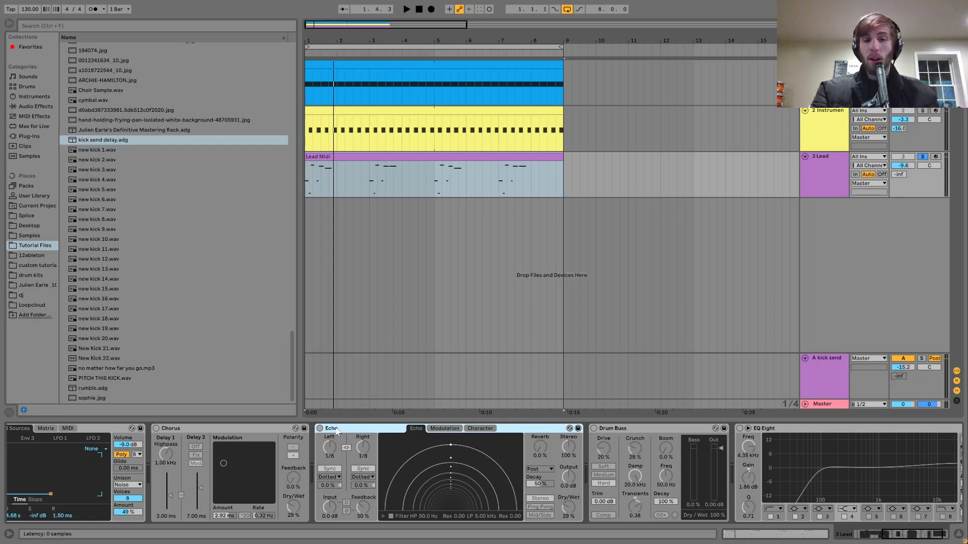
{"action": "left_click", "coordinate": [333, 427]}
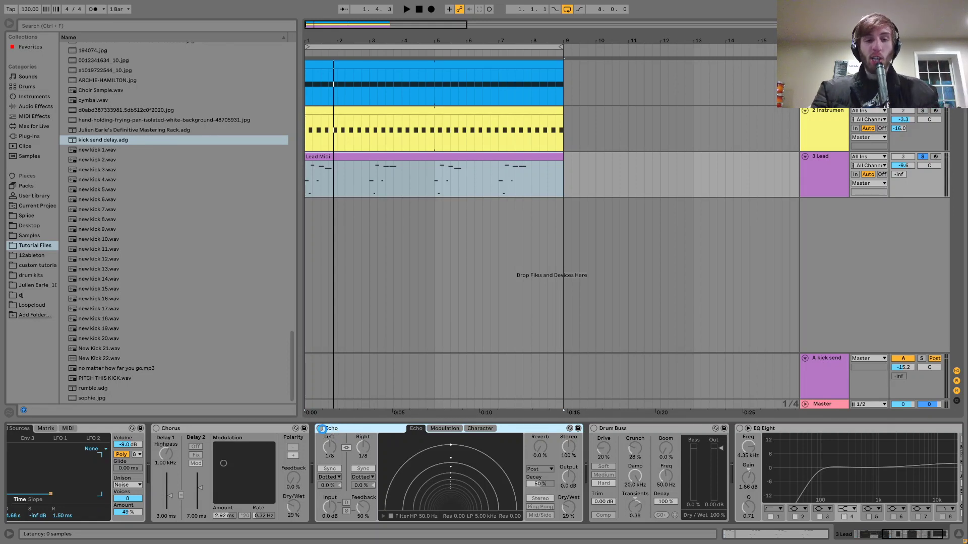
Audition the lead with Chorus enabled, and replace that effect by deleting Chorus and enabling Echo
{"action": "left_click", "coordinate": [157, 428]}
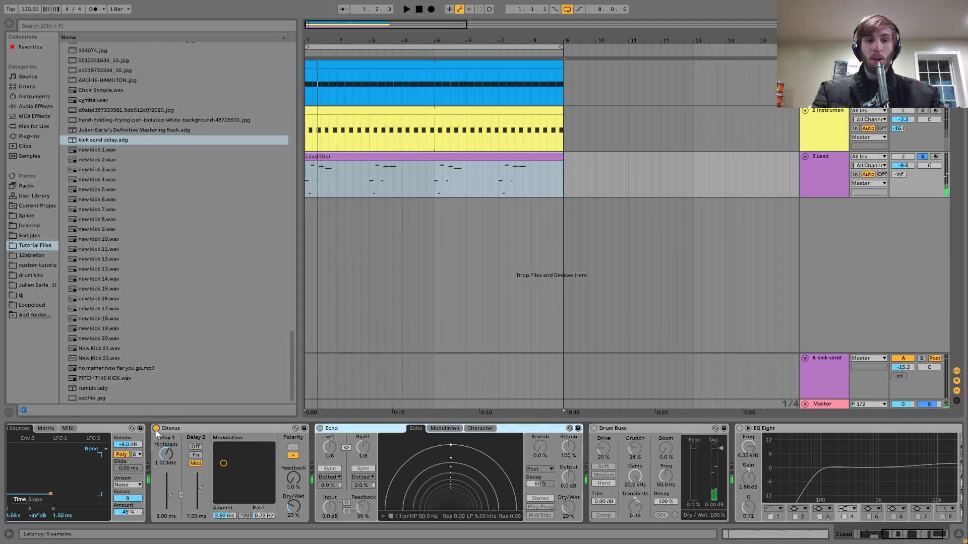
{"action": "key", "text": "space"}
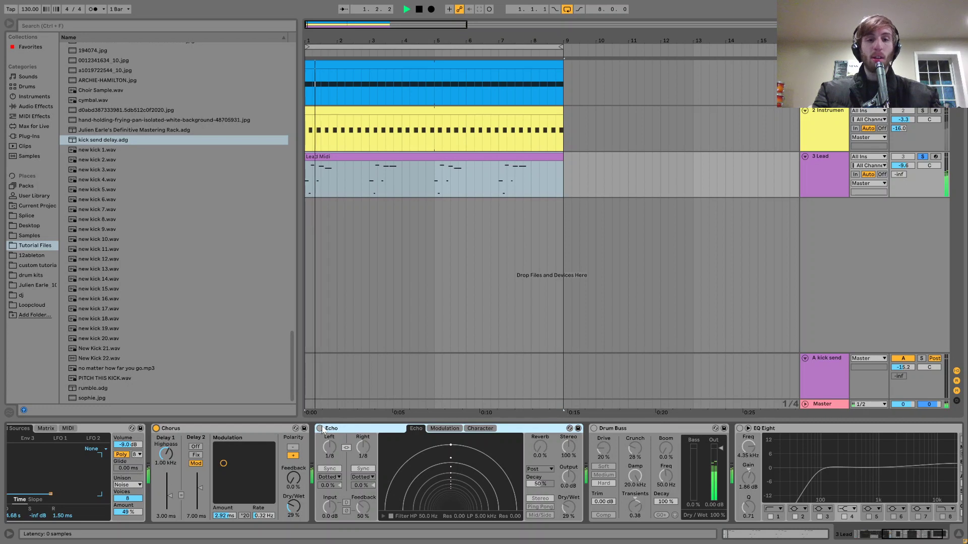
{"action": "left_click", "coordinate": [319, 430]}
{"action": "left_click", "coordinate": [273, 427]}
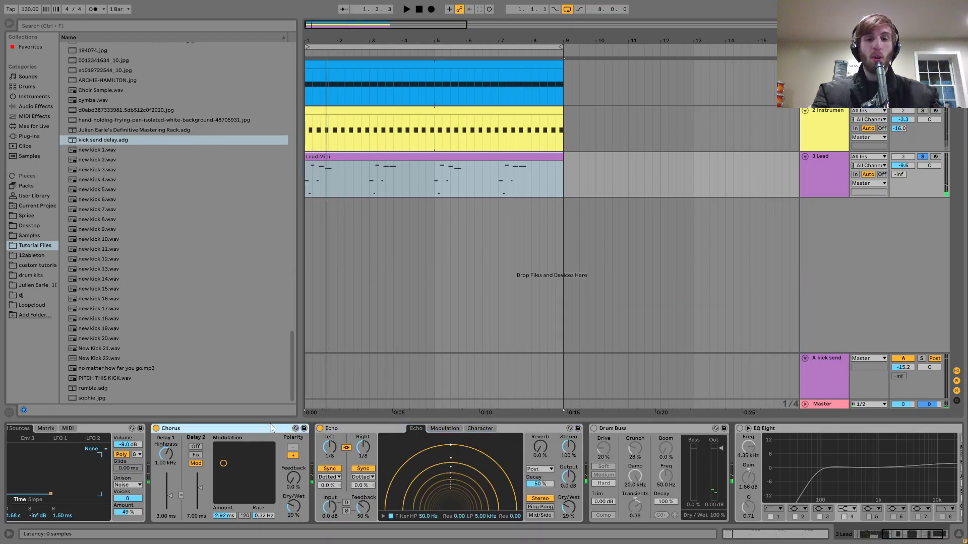
{"action": "key", "text": "Delete"}
{"action": "key", "text": "space"}
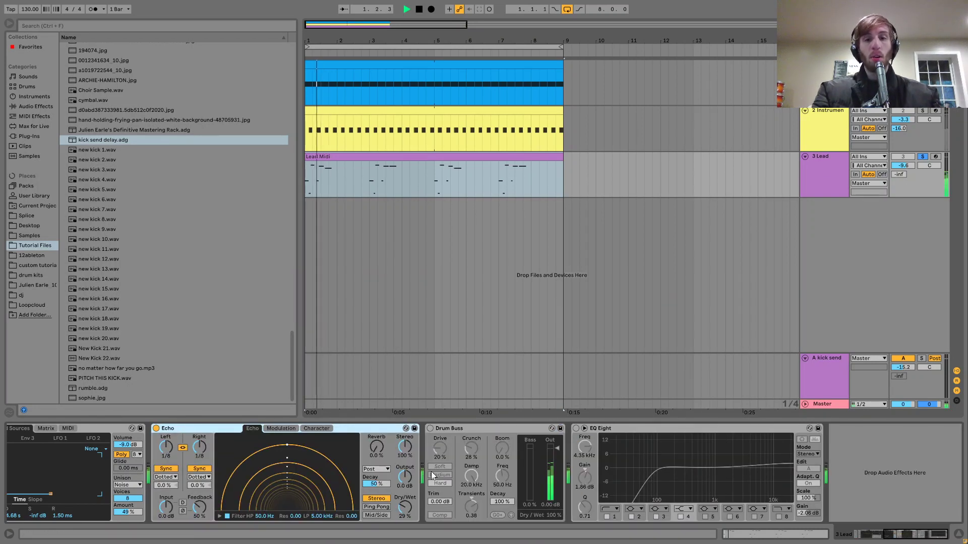
{"action": "key", "text": "space"}
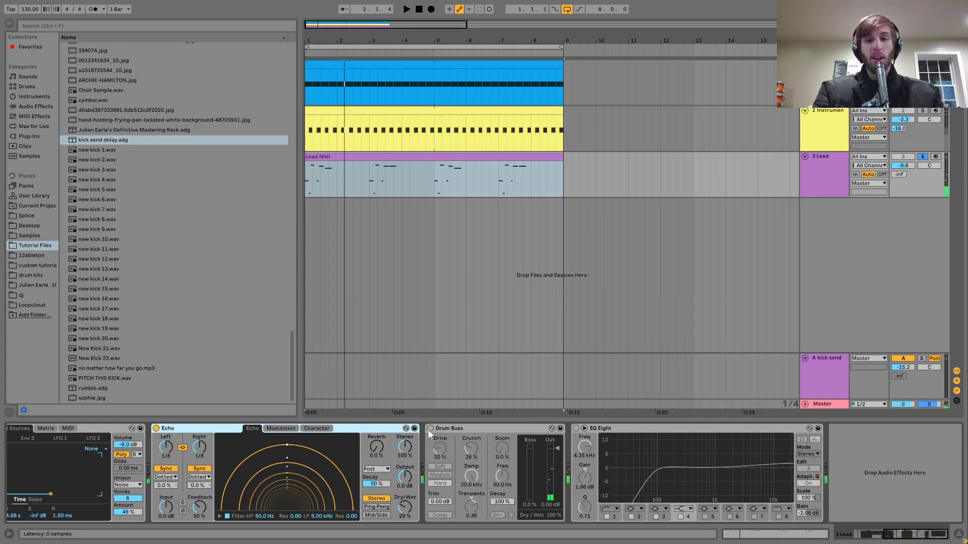
Enable the Drum Buss on the Lead track and play the lead briefly through it
{"action": "left_click", "coordinate": [429, 428]}
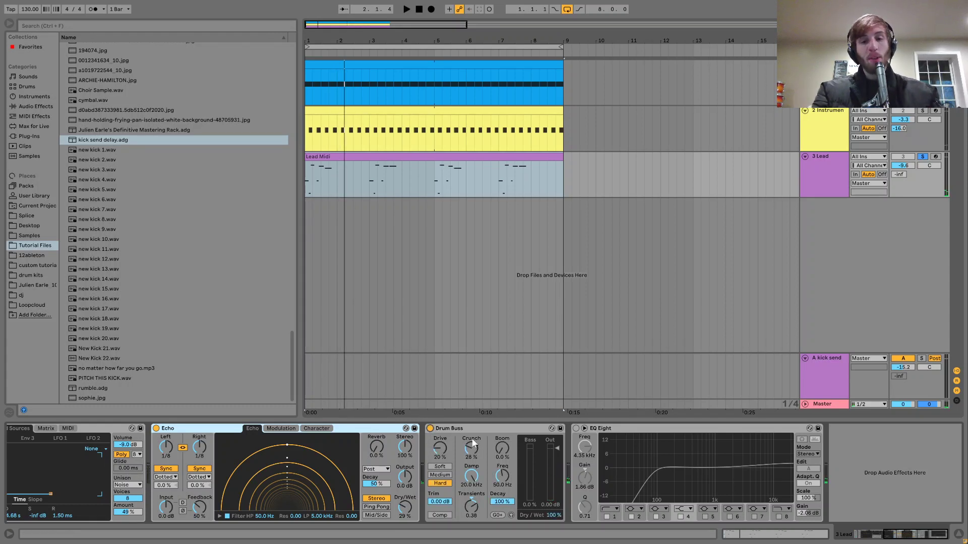
{"action": "key", "text": "space"}
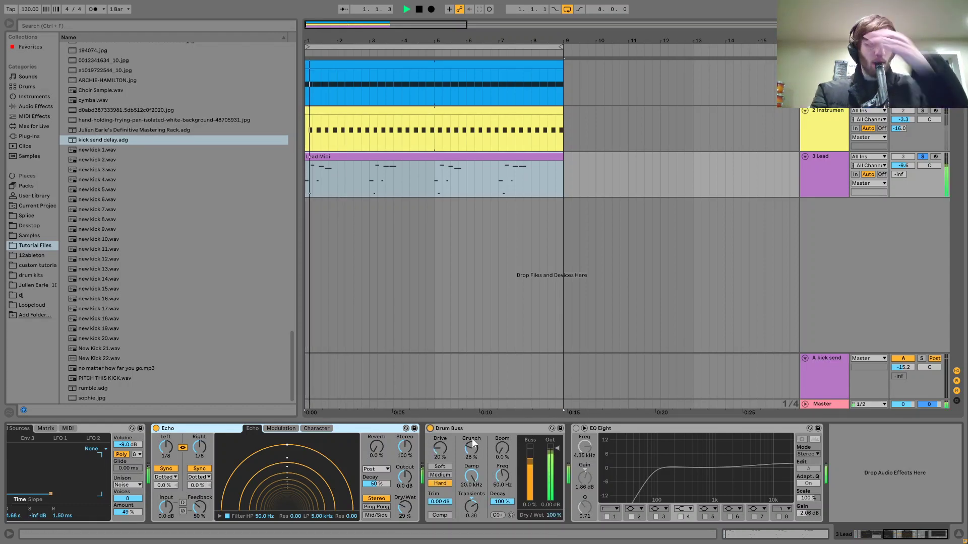
{"action": "key", "text": "space"}
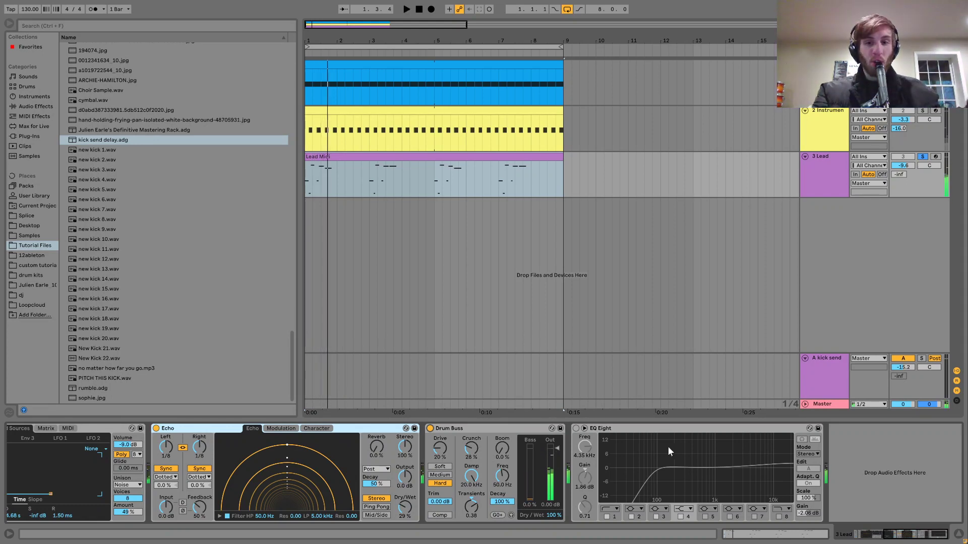
Enable the lead's EQ Eight and set its fourth band to 5.27 kHz with 1.36 dB gain during playback
{"action": "left_click", "coordinate": [576, 429]}
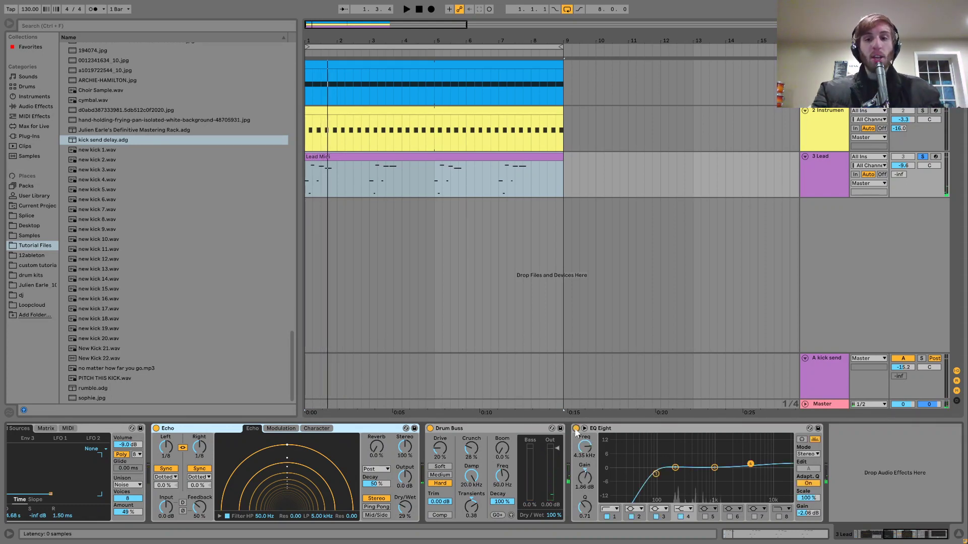
{"action": "key", "text": "space"}
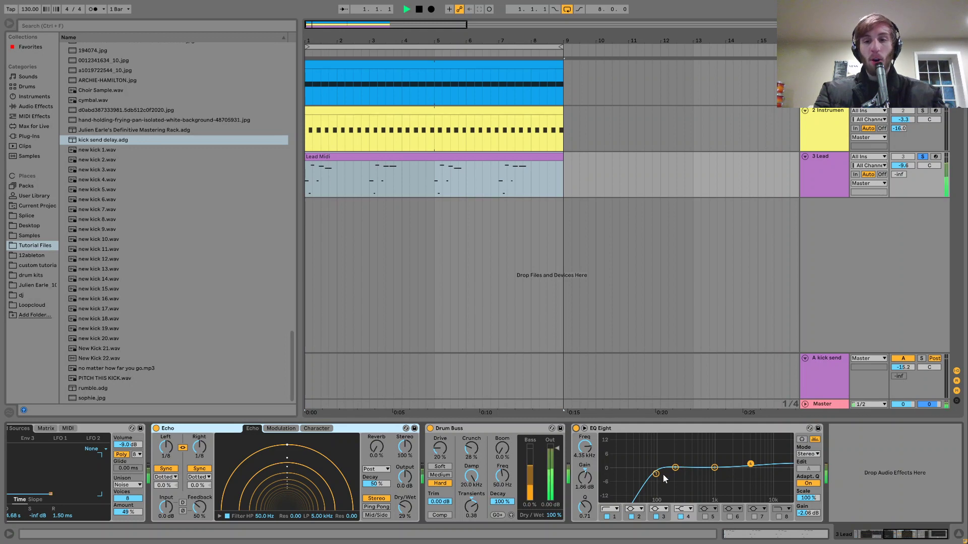
{"action": "left_click_drag", "start_coordinate": [750, 464], "coordinate": [755, 465]}
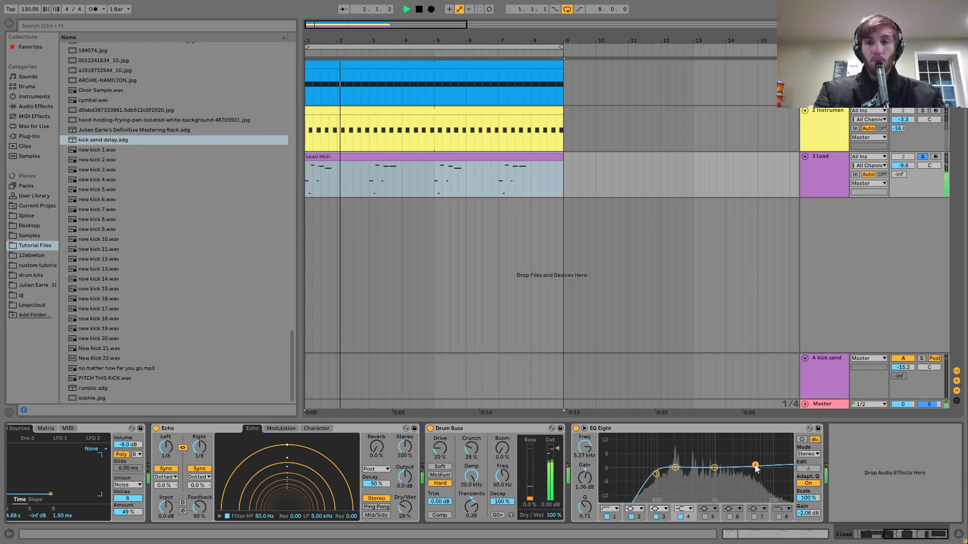
{"action": "key", "text": "space"}
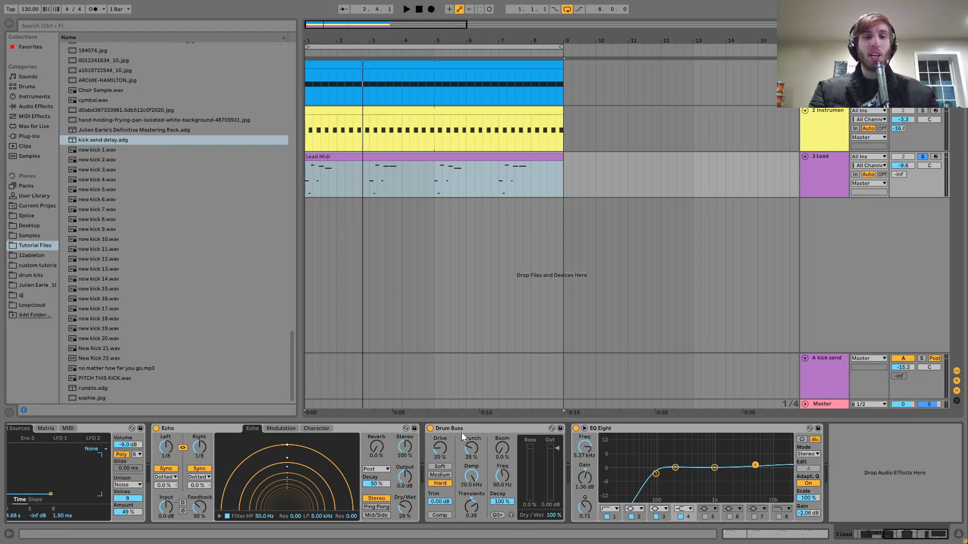
Play the soloed lead through Echo, Drum Buss and EQ Eight, checking the EQ's frequency spectrum
{"action": "key", "text": "space"}
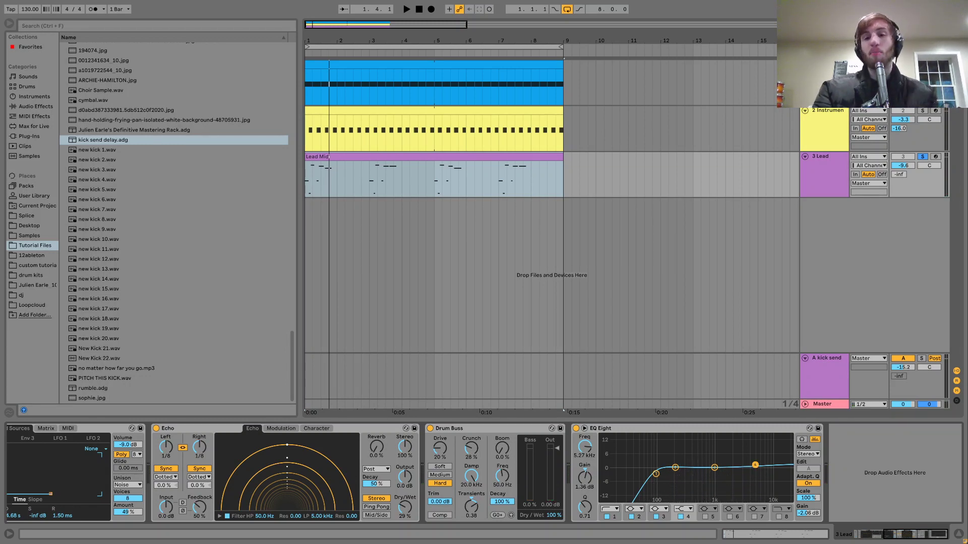
{"action": "key", "text": "space"}
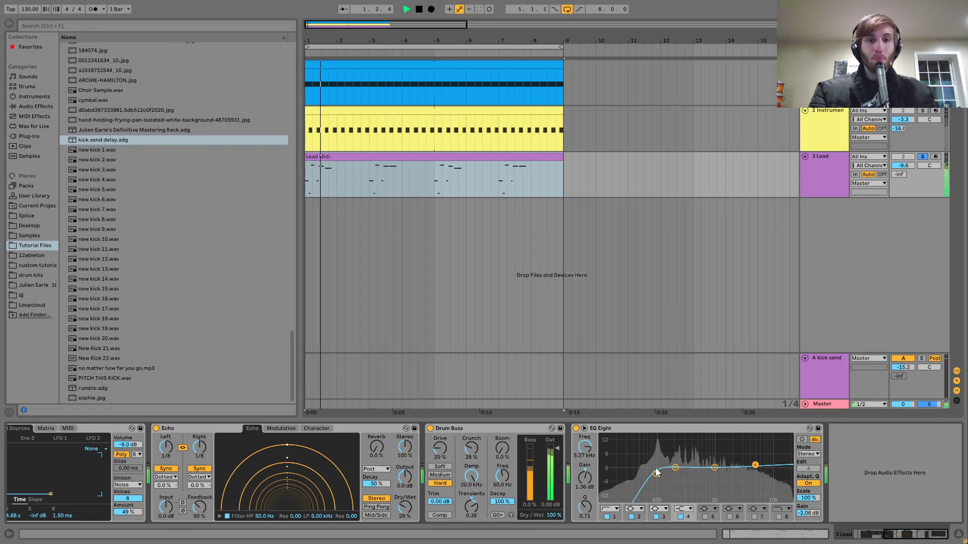
{"action": "key", "text": "space"}
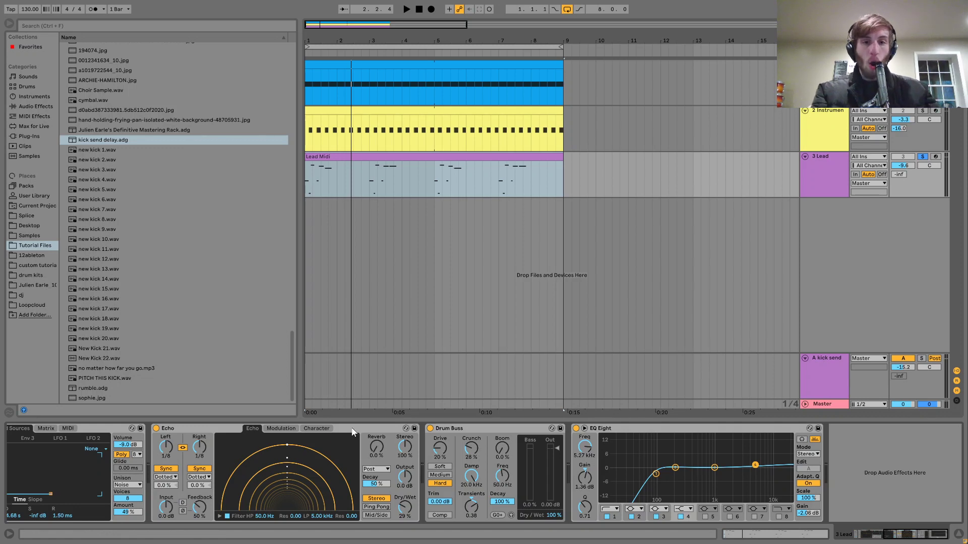
{"action": "left_click", "coordinate": [675, 429]}
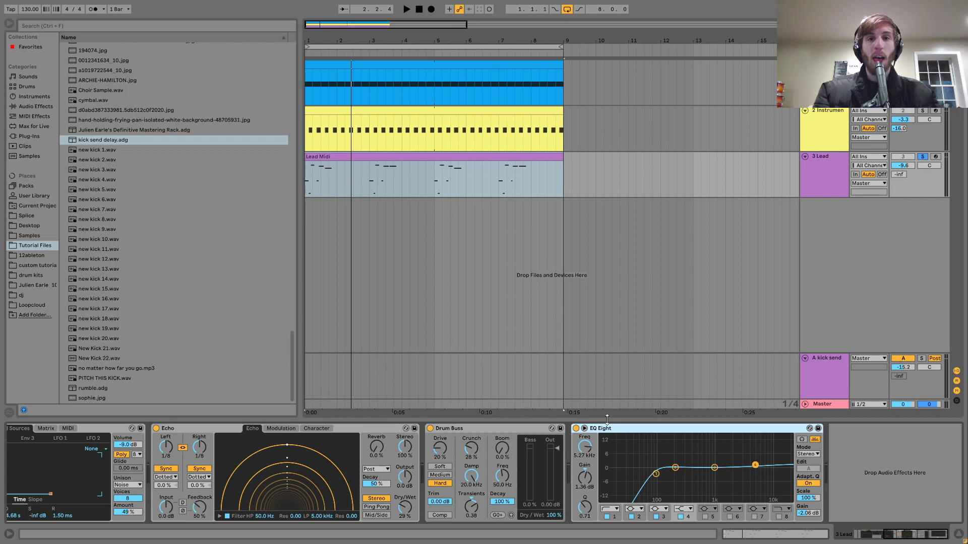
Move the eight-bar hi-hat clip to start at bar 17 and duplicate it twice
{"action": "left_click_drag", "start_coordinate": [465, 42], "coordinate": [466, 26]}
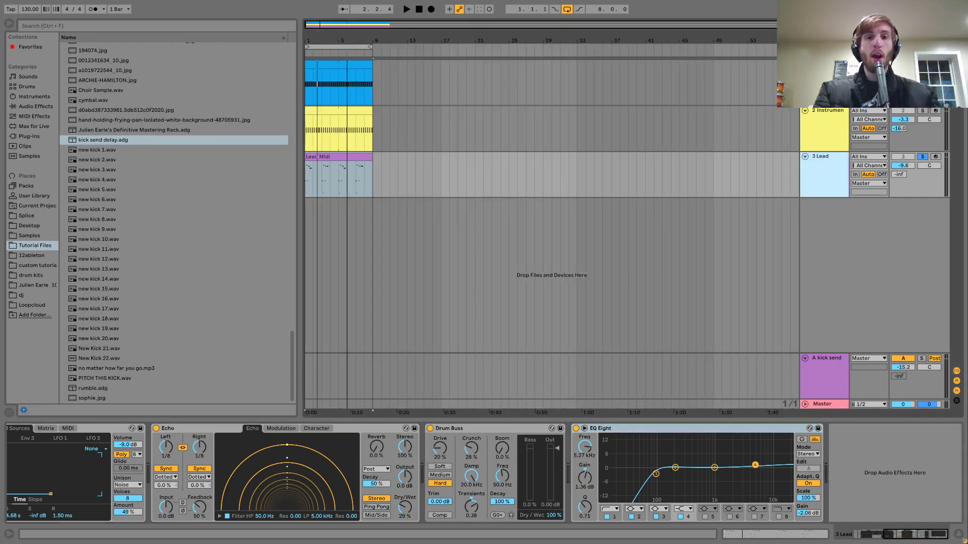
{"action": "left_click", "coordinate": [339, 80]}
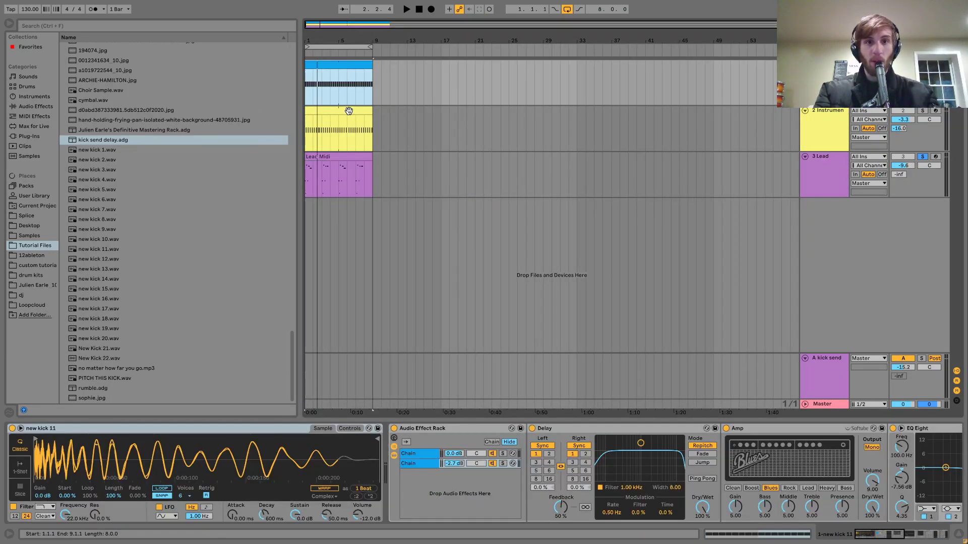
{"action": "left_click", "coordinate": [348, 110]}
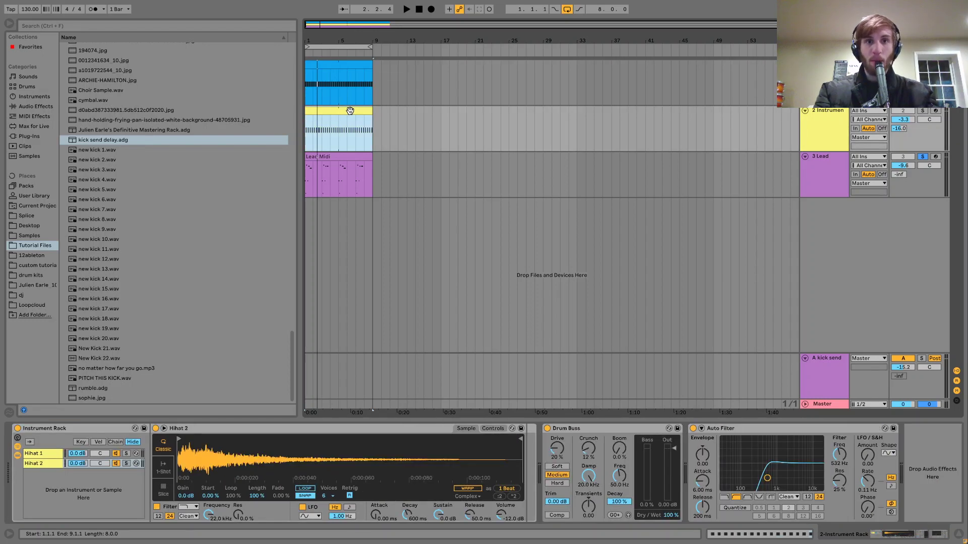
{"action": "key", "text": "ctrl+x"}
{"action": "left_click", "coordinate": [443, 123]}
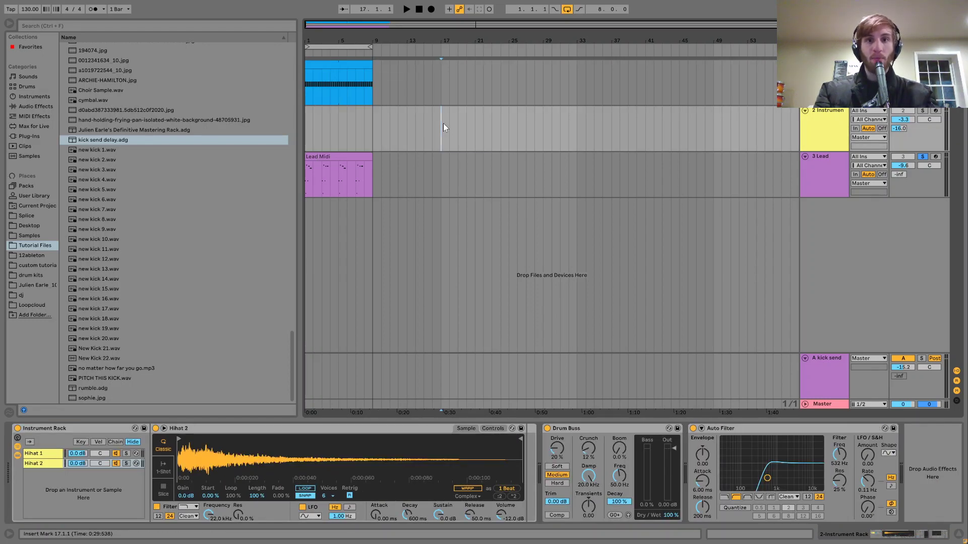
{"action": "key", "text": "ctrl+v"}
{"action": "key", "text": "ctrl+d"}
{"action": "key", "text": "ctrl+d"}
Duplicate the eight-bar kick clip three times so the kick runs to bar 33
{"action": "left_click", "coordinate": [335, 69]}
{"action": "key", "text": "ctrl+d"}
{"action": "key", "text": "ctrl+d"}
{"action": "key", "text": "ctrl+d"}
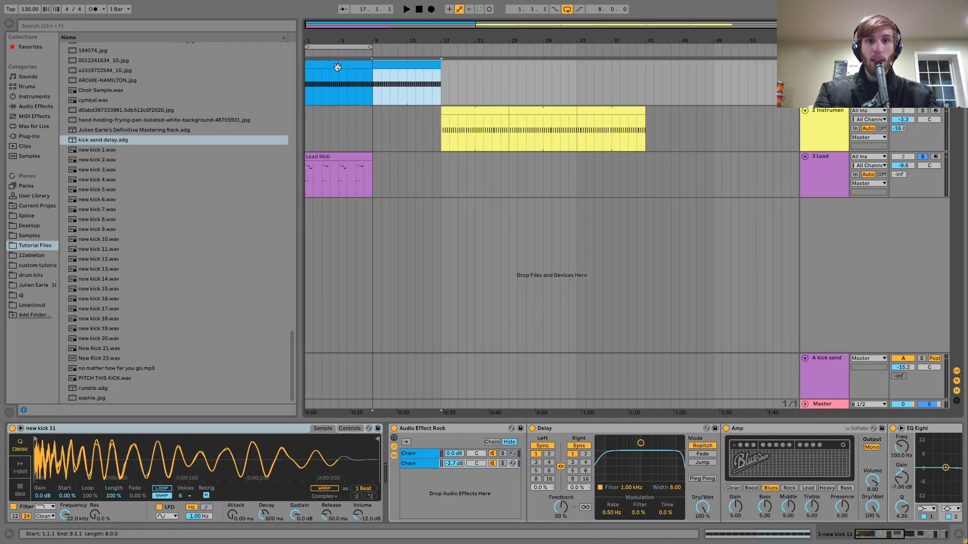
Duplicate the kick and hi-hat section from bar 17 to 33 twice, extending both tracks to bar 65
{"action": "left_click", "coordinate": [484, 109], "text": "shift"}
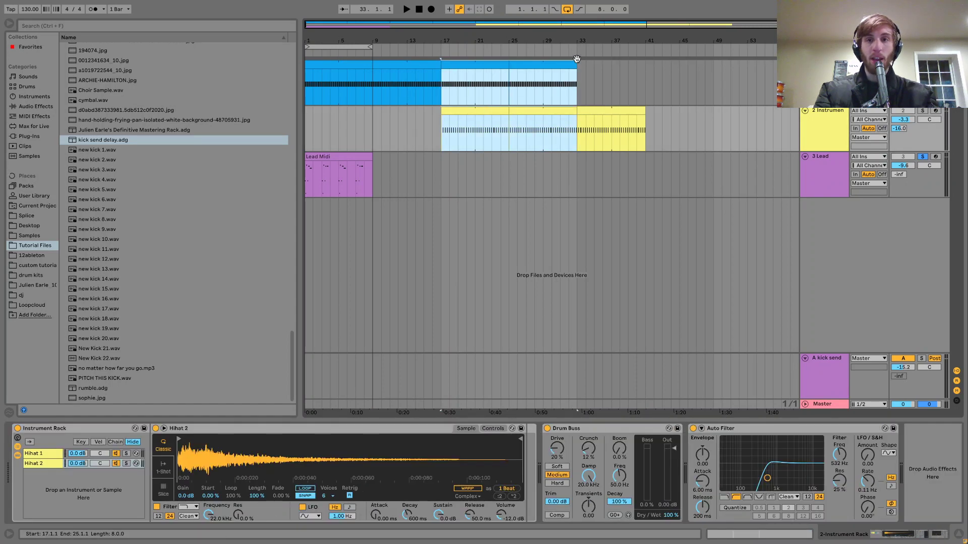
{"action": "key", "text": "ctrl+d"}
{"action": "left_click_drag", "start_coordinate": [666, 36], "coordinate": [665, 36]}
{"action": "key", "text": "ctrl+d"}
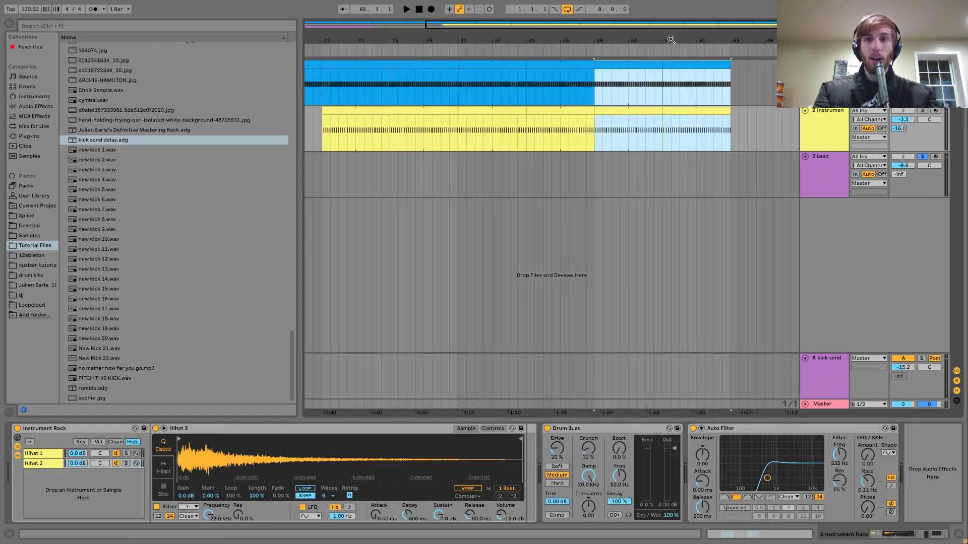
Move the eight-bar lead clip to start at bar 49 and duplicate it once so the lead runs to bar 65
{"action": "left_click", "coordinate": [264, 198], "text": "shift"}
{"action": "scroll", "coordinate": [362, 203], "scroll_direction": "left", "scroll_amount": 5}
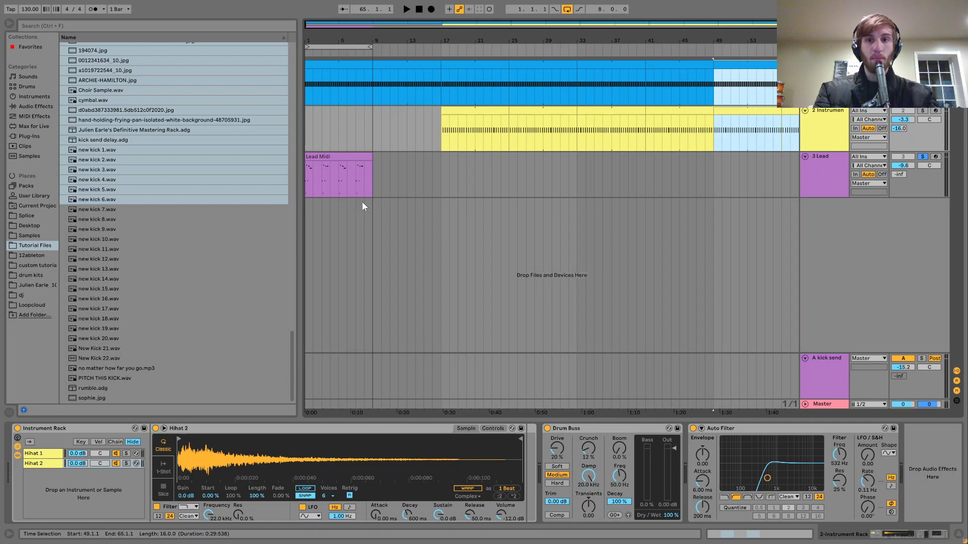
{"action": "left_click", "coordinate": [344, 176]}
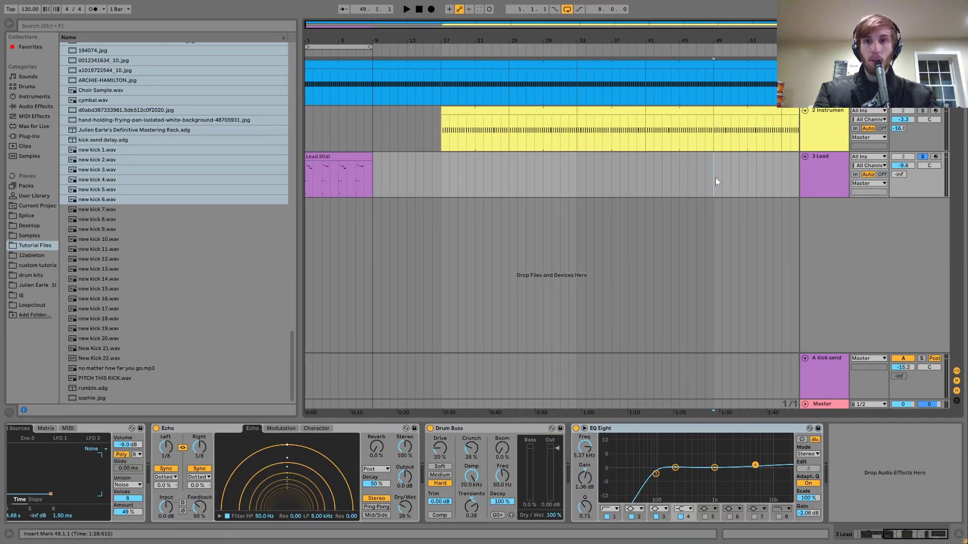
{"action": "key", "text": "Delete"}
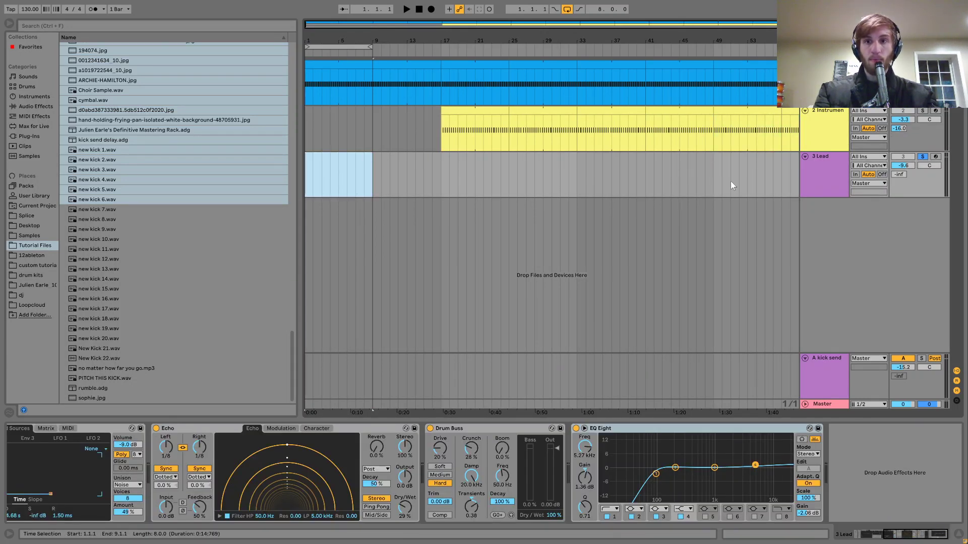
{"action": "left_click", "coordinate": [716, 173]}
{"action": "key", "text": "ctrl+v"}
{"action": "key", "text": "ctrl+d"}
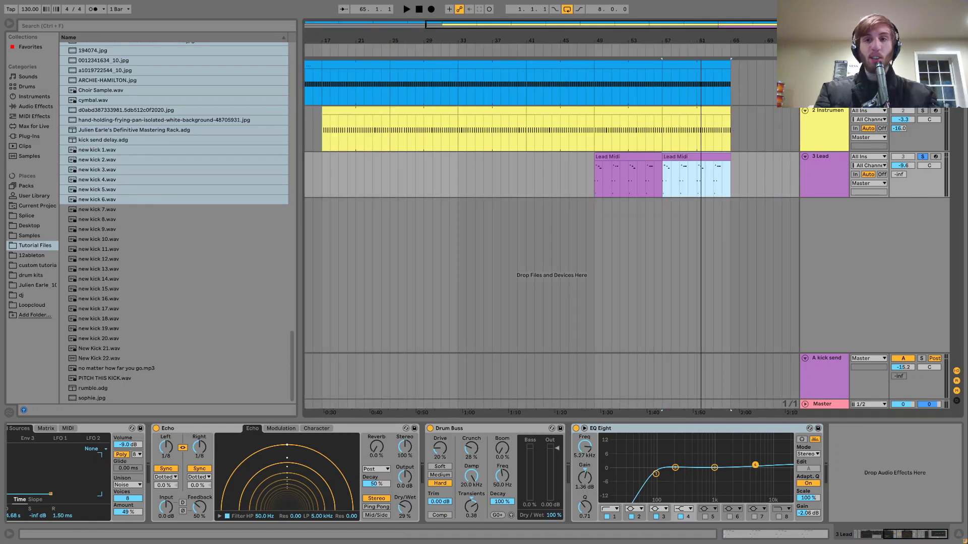
Turn off the solo on the Lead track and leave the track unfolded in the arrangement
{"action": "left_click_drag", "start_coordinate": [700, 42], "coordinate": [701, 33]}
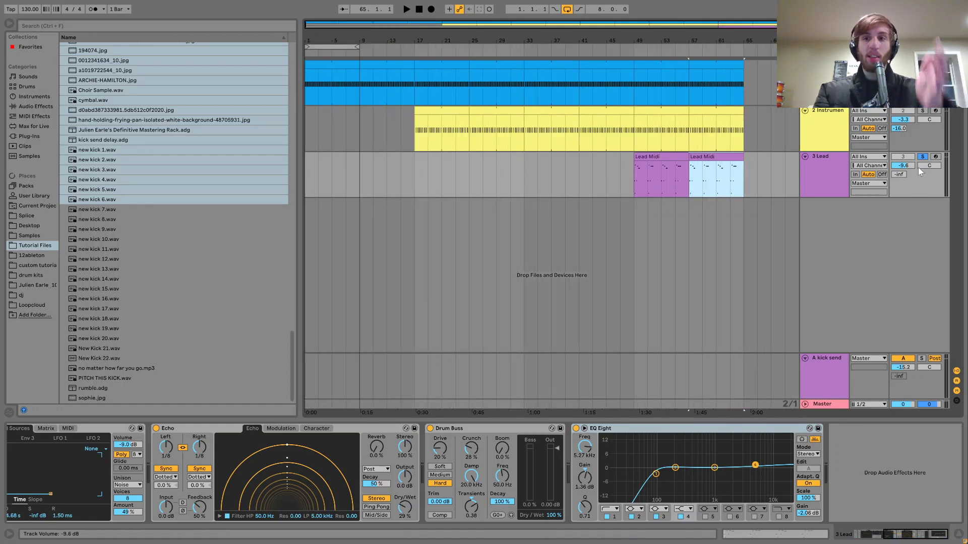
{"action": "left_click", "coordinate": [806, 157]}
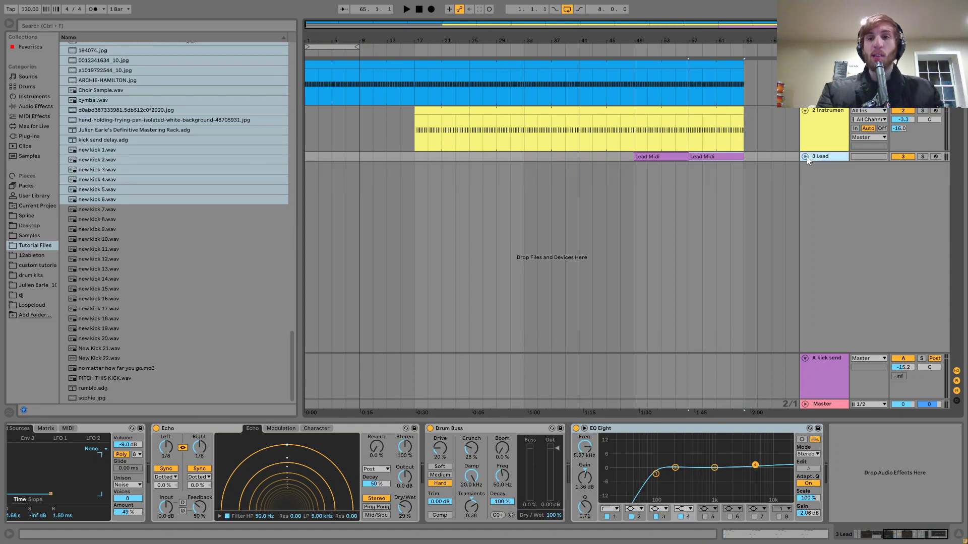
{"action": "left_click", "coordinate": [806, 157]}
Lower the kick sampler's filter frequency to 271 Hz and play the filtered kick from the first bar
{"action": "left_click", "coordinate": [824, 75]}
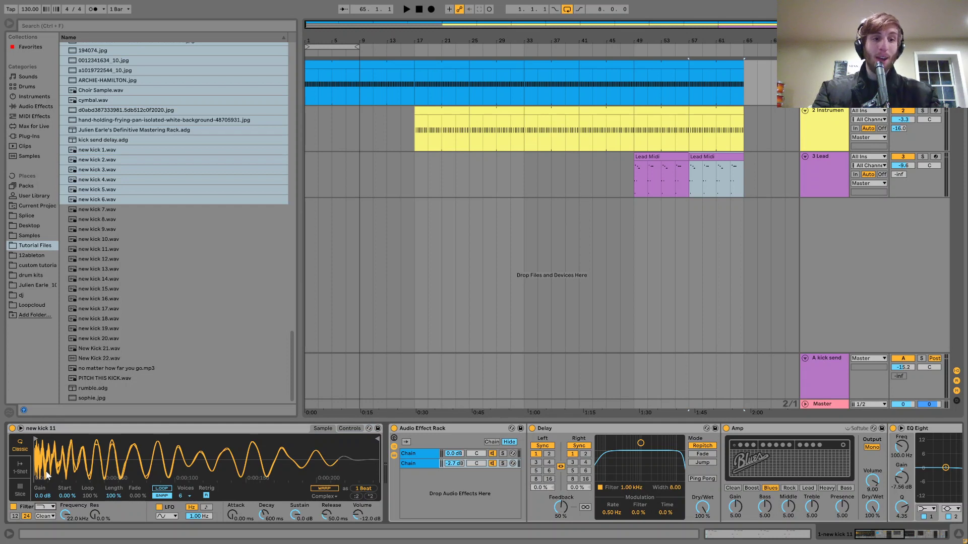
{"action": "left_click_drag", "start_coordinate": [65, 515], "coordinate": [65, 542]}
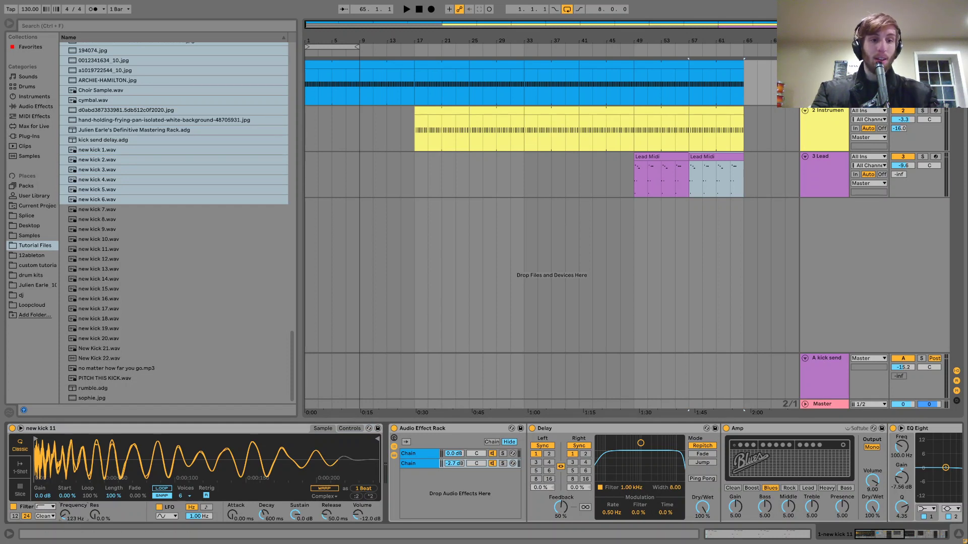
{"action": "key", "text": "space"}
{"action": "left_click", "coordinate": [327, 78]}
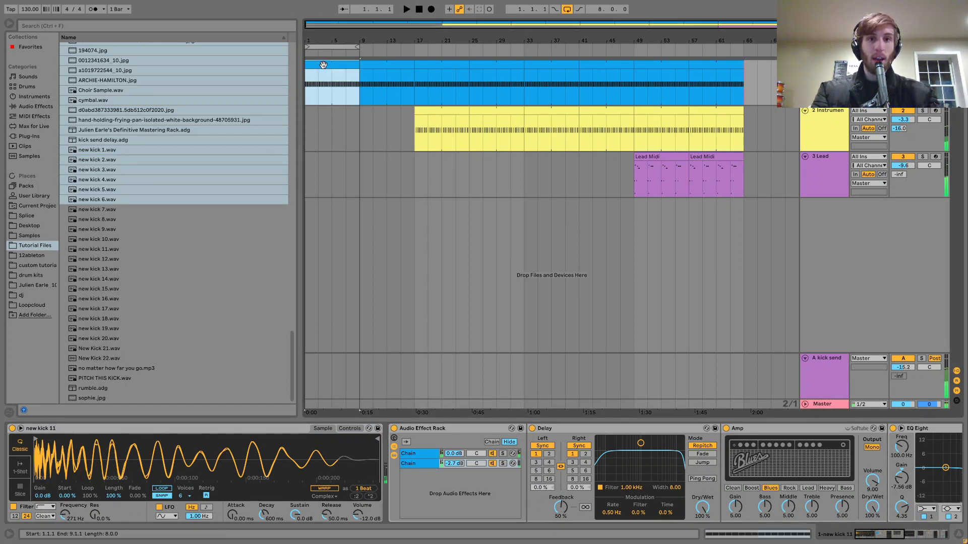
{"action": "key", "text": "space"}
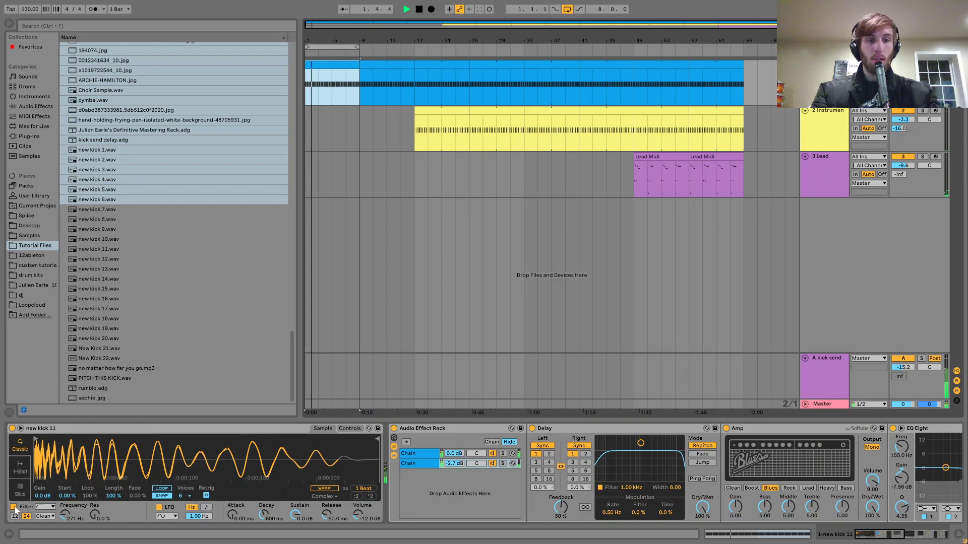
Try automating the kick sampler's filter to stay on for the first eight bars and switch off at bar 9, auditioning the kick
{"action": "left_click", "coordinate": [32, 506]}
{"action": "key", "text": "a"}
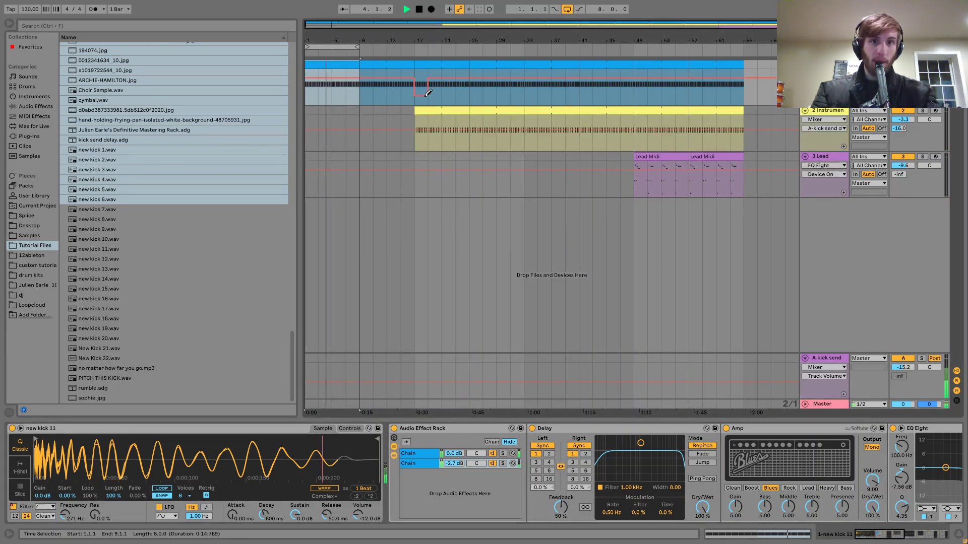
{"action": "left_click_drag", "start_coordinate": [426, 79], "coordinate": [359, 95]}
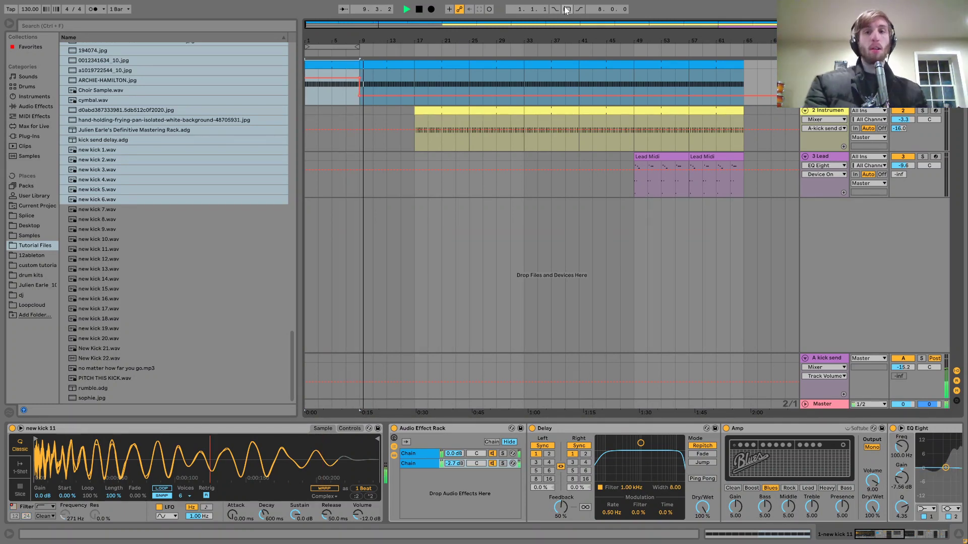
{"action": "key", "text": "space"}
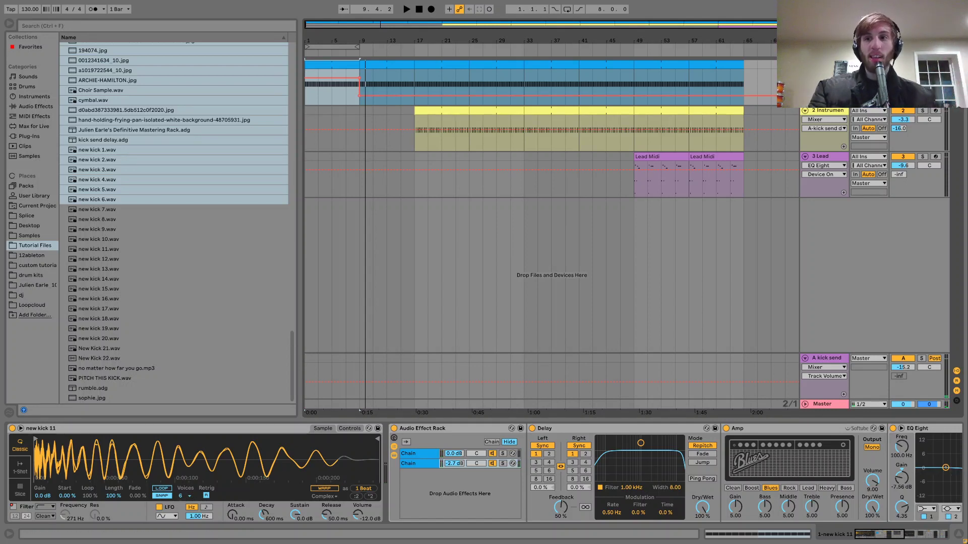
{"action": "key", "text": "space"}
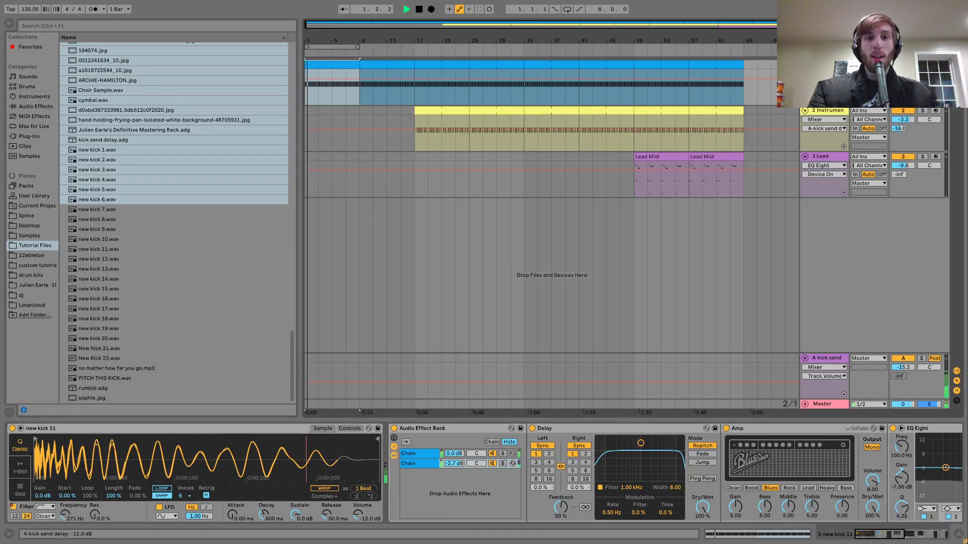
{"action": "key", "text": "space"}
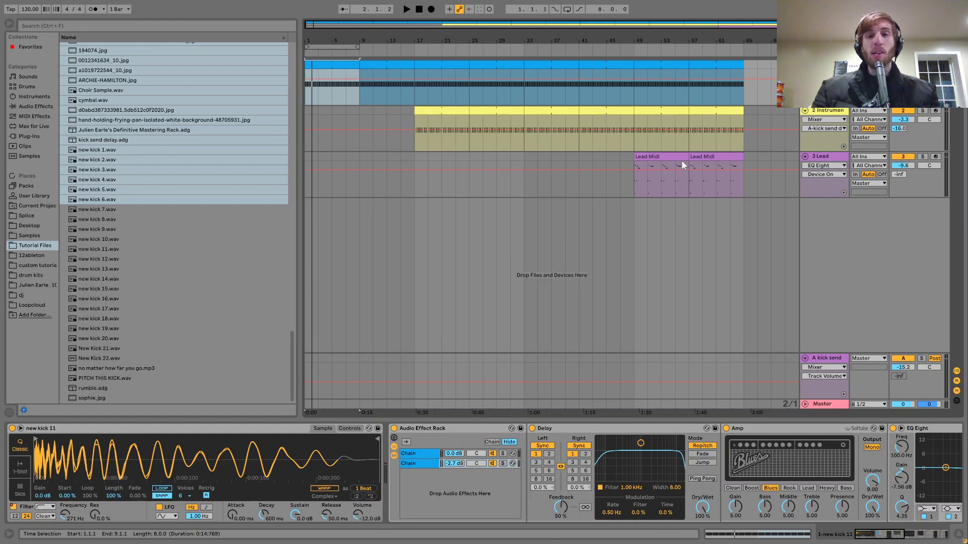
Fold the kick send return track and show the Sounds category in the browser, keeping the first lead clip selected
{"action": "left_click", "coordinate": [652, 157]}
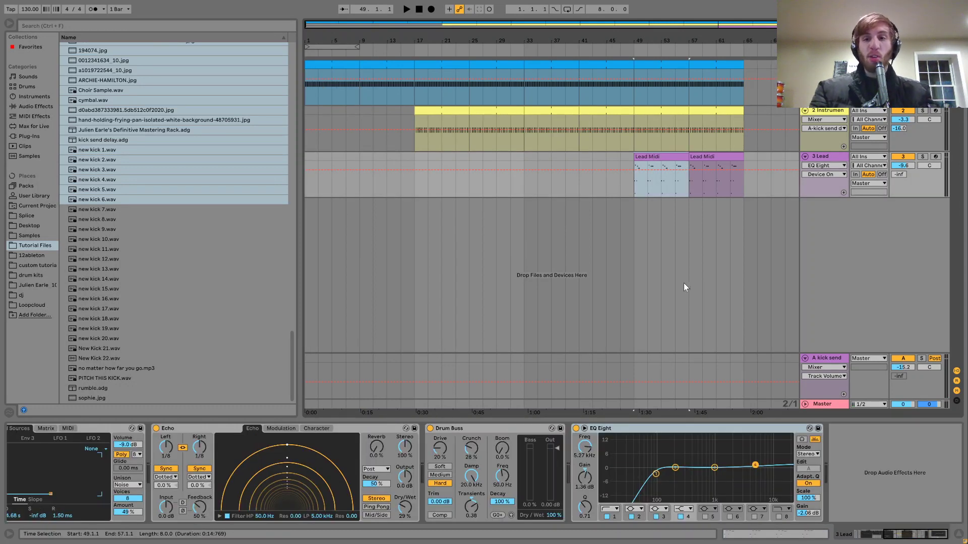
{"action": "left_click", "coordinate": [805, 359]}
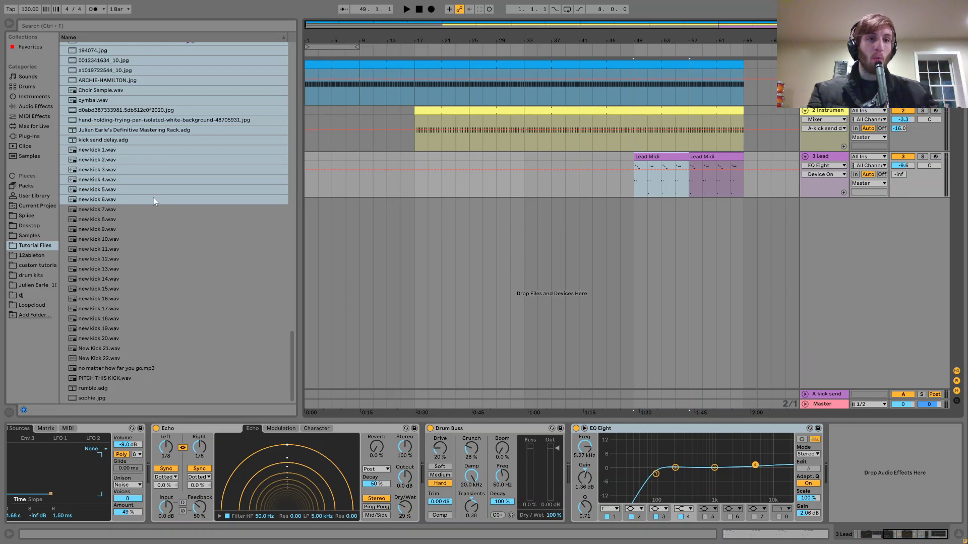
{"action": "left_click", "coordinate": [130, 121]}
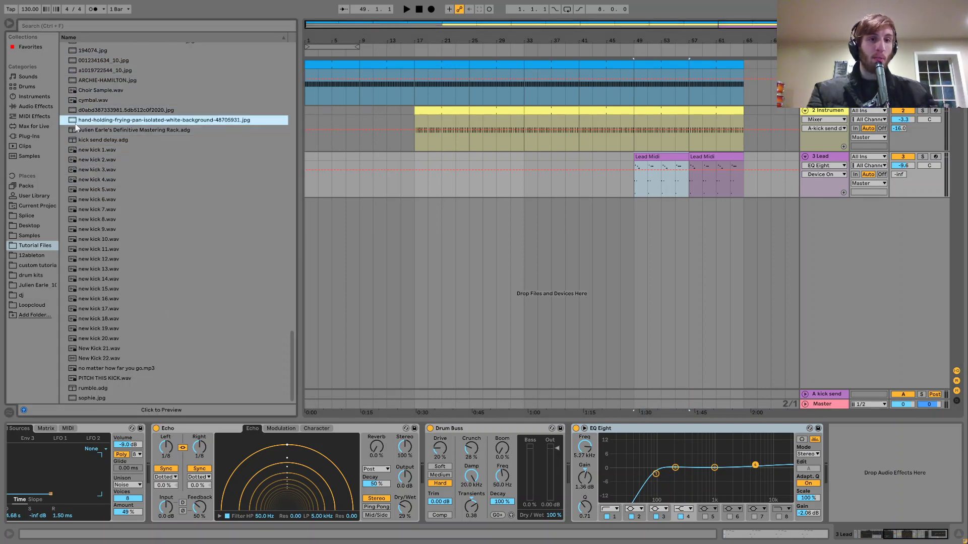
{"action": "left_click", "coordinate": [26, 76]}
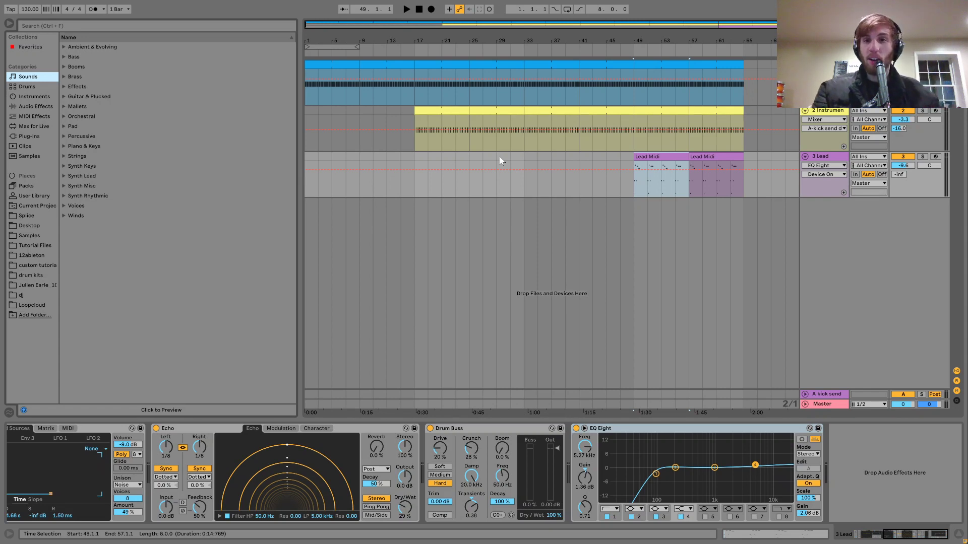
{"action": "left_click", "coordinate": [665, 154]}
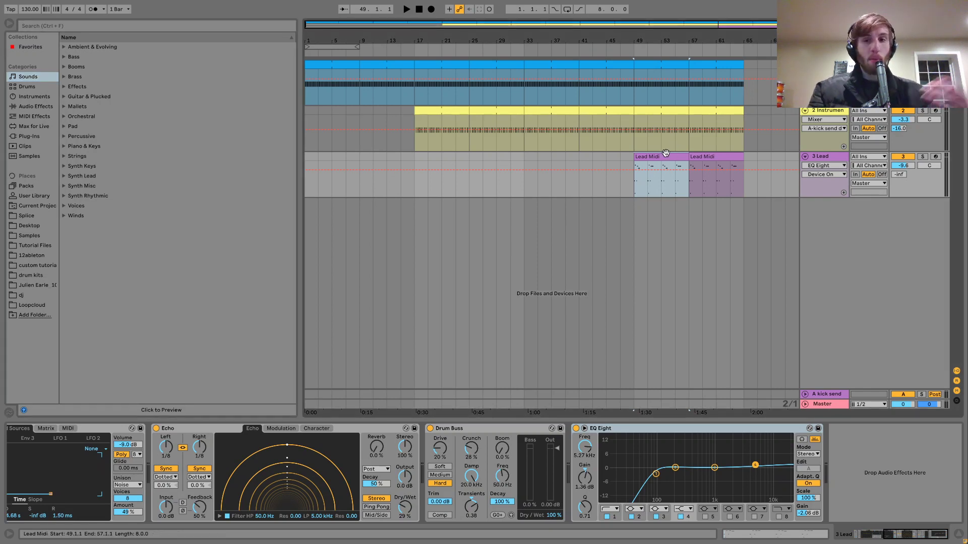